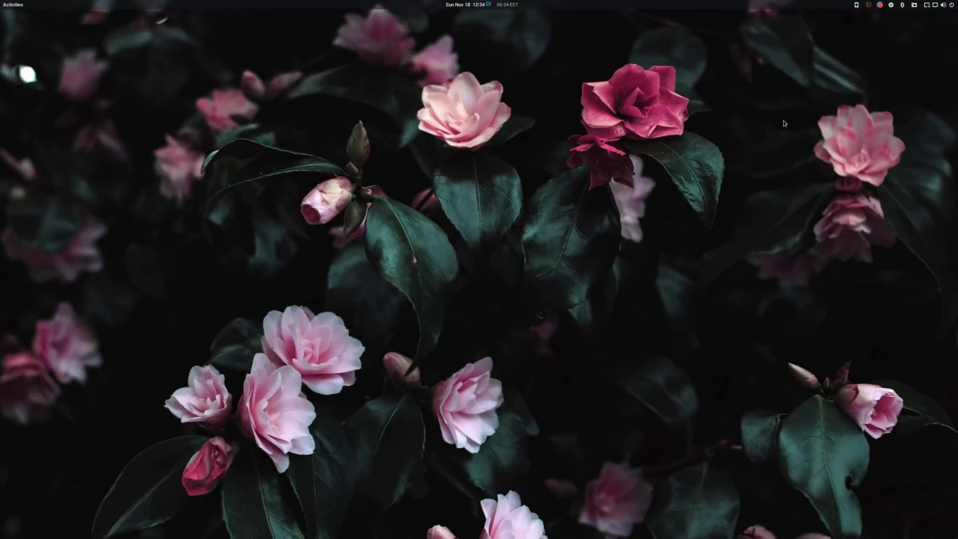
- Launch a Tilix terminal with Ctrl+Alt+T
{"action": "key", "text": "ctrl+alt+t"}
- Centre the Tilix window and run neofetch to show system information
{"action": "left_click_drag", "start_coordinate": [234, 111], "coordinate": [502, 240]}
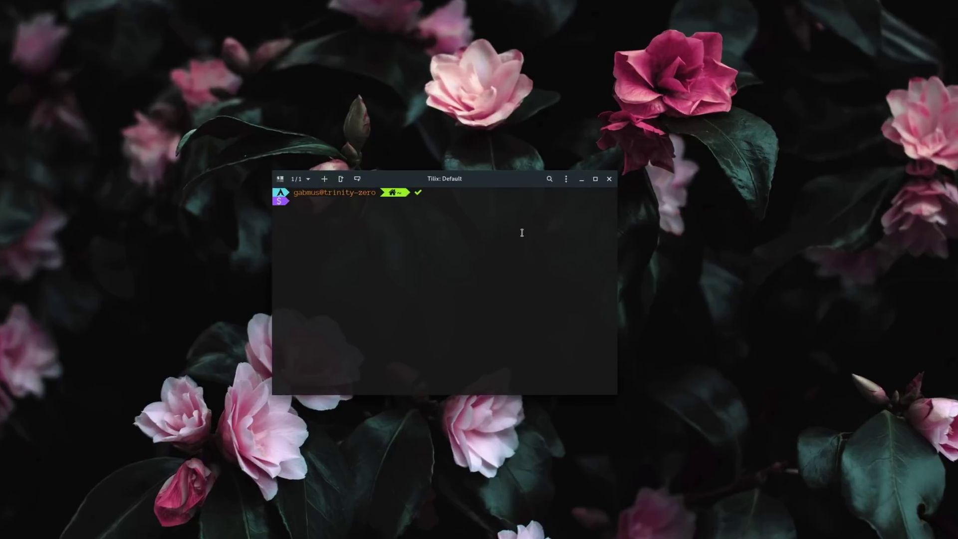
{"action": "type", "text": "neofetch"}
{"action": "key", "text": "Return"}
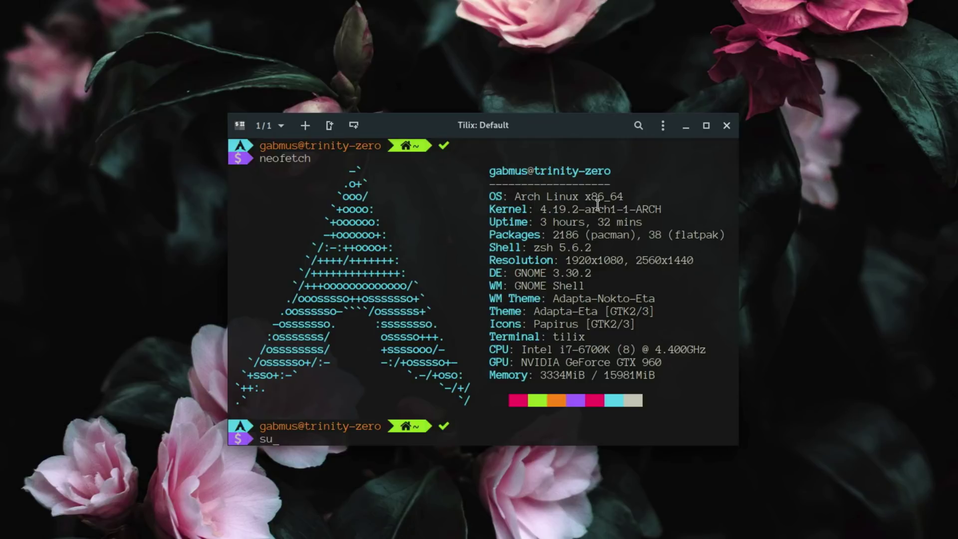
- Run sudo pacman -Syu, enter the administrator password, and confirm installing the 14 package upgrades
{"action": "type", "text": "yu"}
{"action": "key", "text": "Return"}
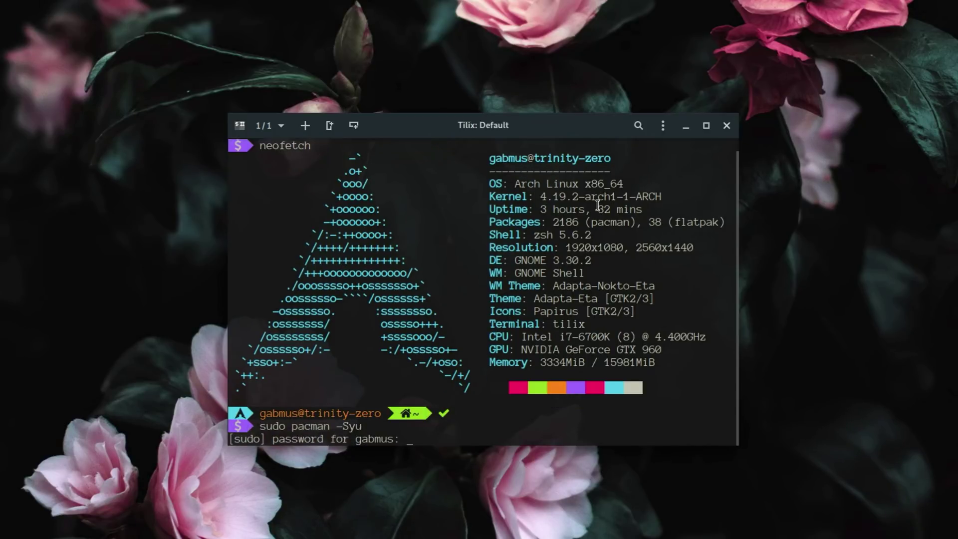
{"action": "key", "text": "Return"}
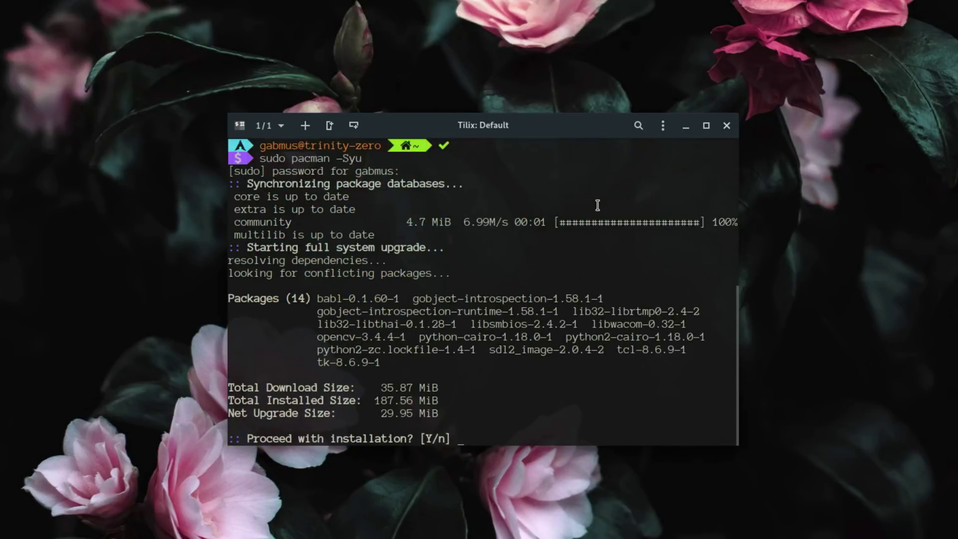
{"action": "key", "text": "Return"}
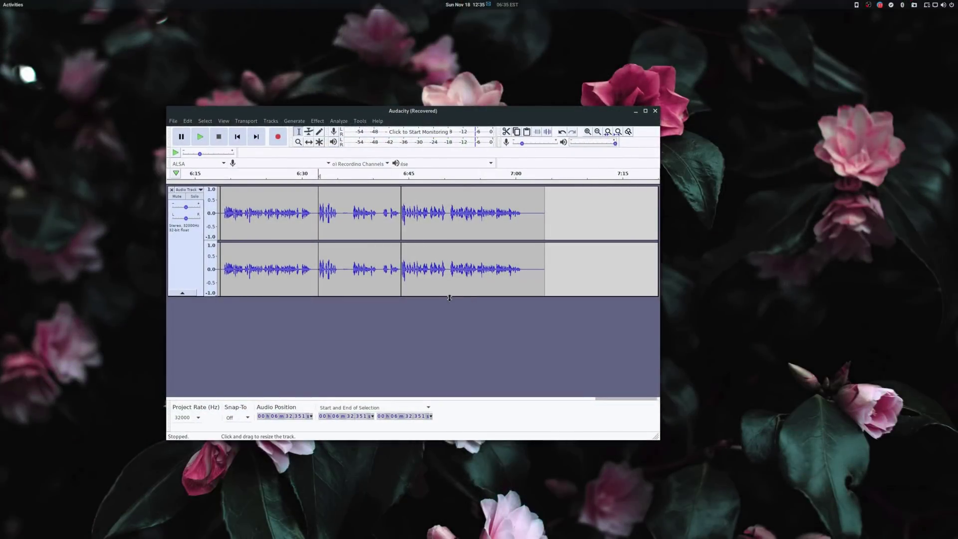
- Use the quiet 0.5–2 s stretch as noise profile and apply Noise Reduction to the whole recording
{"action": "left_click_drag", "start_coordinate": [449, 298], "coordinate": [496, 295]}
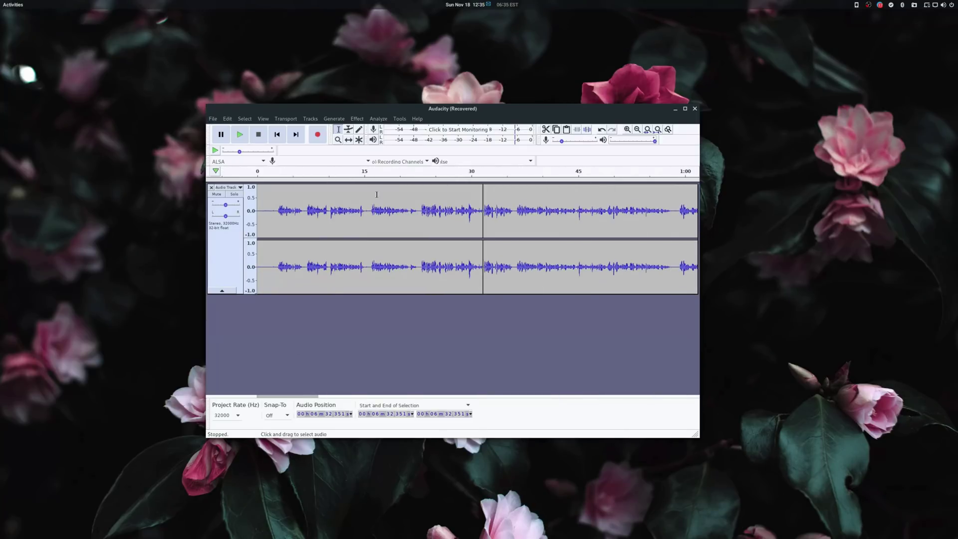
{"action": "left_click_drag", "start_coordinate": [269, 213], "coordinate": [348, 213]}
{"action": "key", "text": "space"}
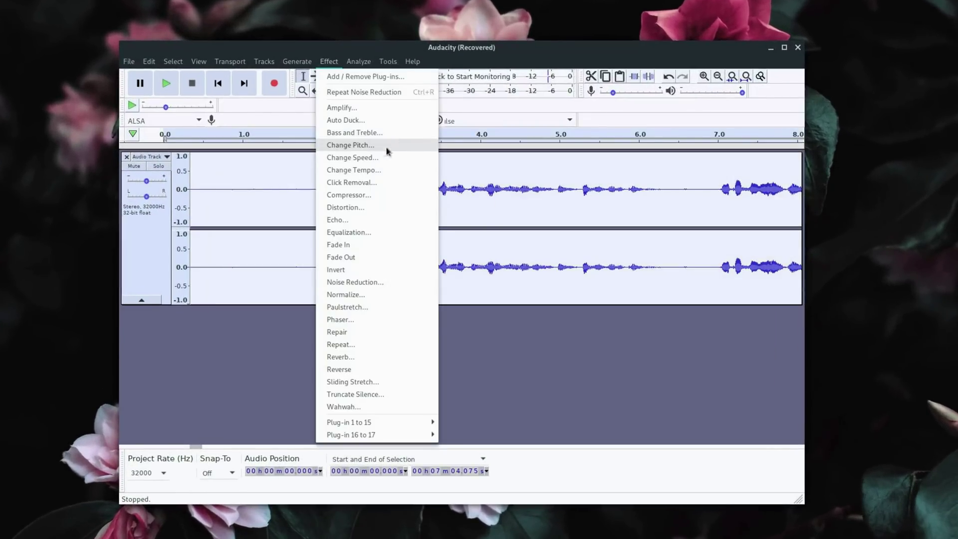
{"action": "left_click", "coordinate": [354, 282]}
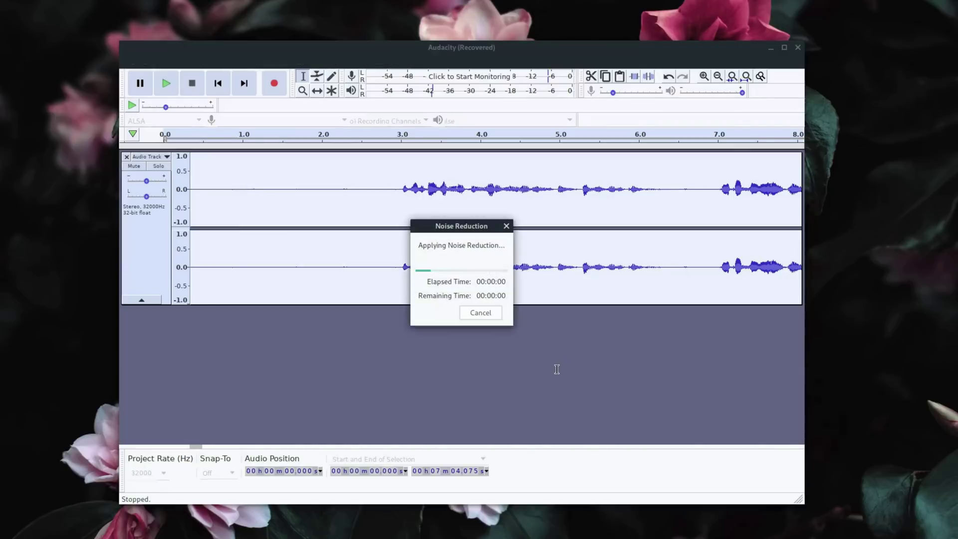
{"action": "key", "text": "ctrl+3"}
{"action": "key", "text": "ctrl+3"}
{"action": "key", "text": "space"}
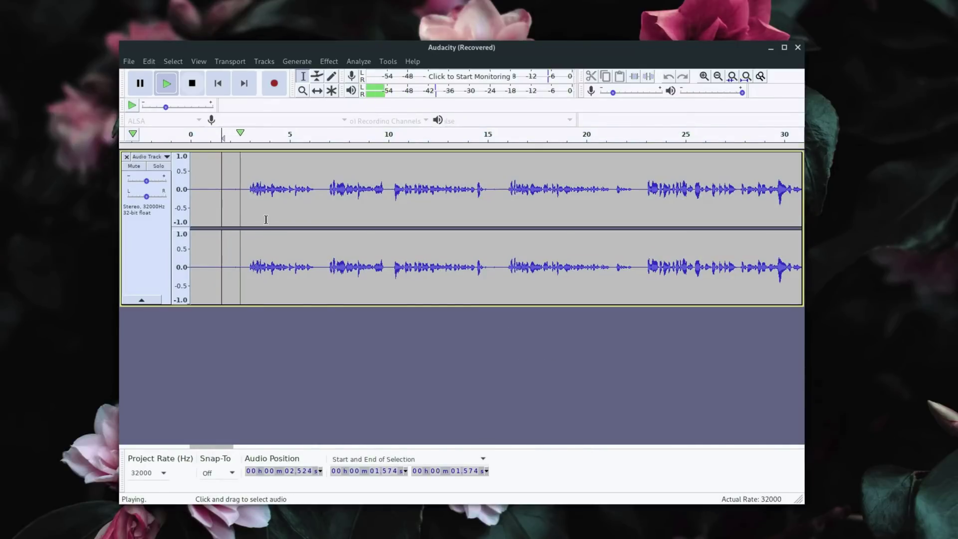
- Select the entire recording, preview Normalize, and apply it
{"action": "key", "text": "space"}
{"action": "left_click", "coordinate": [328, 61]}
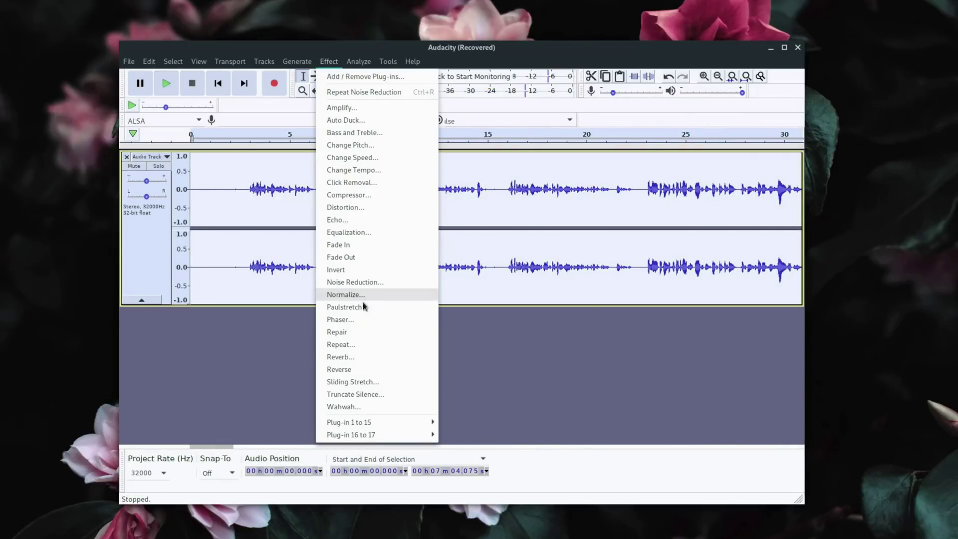
{"action": "left_click", "coordinate": [349, 294]}
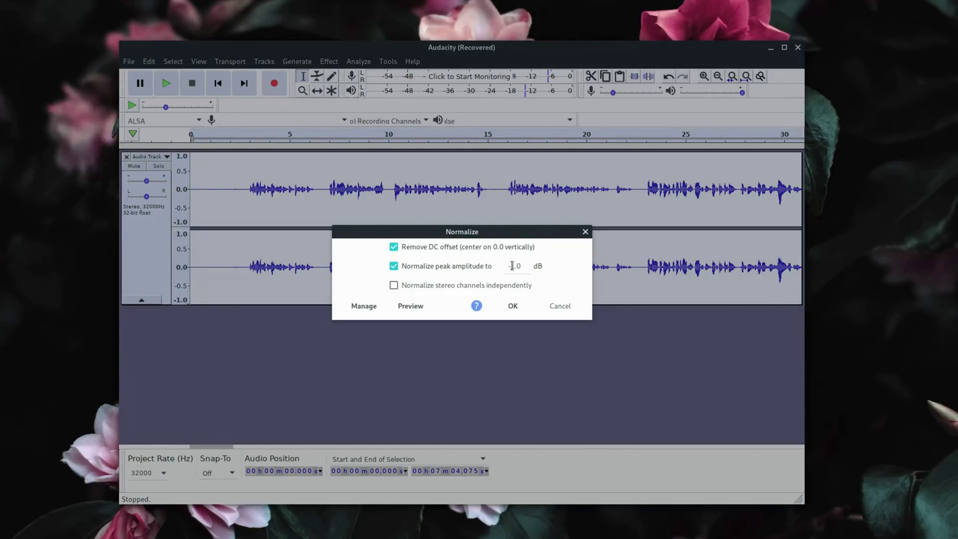
{"action": "left_click", "coordinate": [402, 306]}
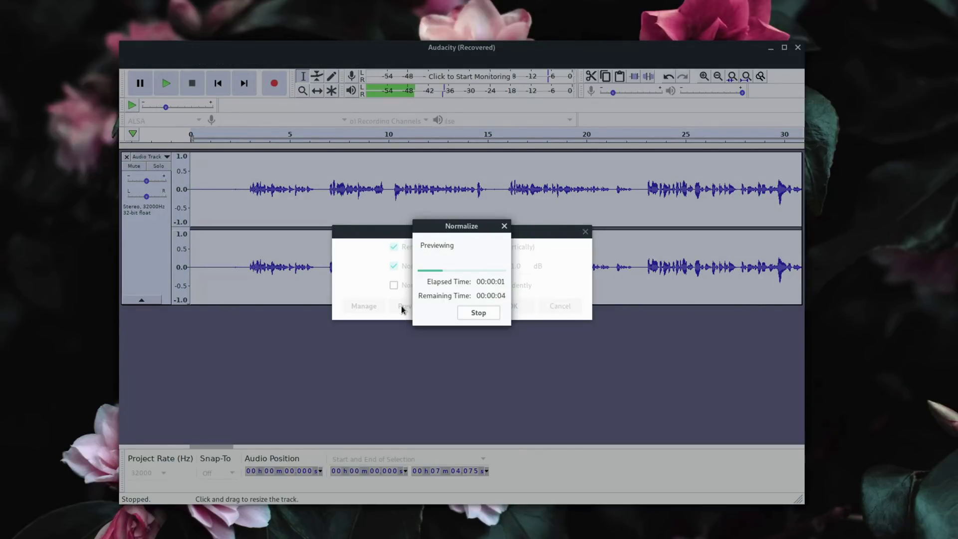
{"action": "left_click", "coordinate": [514, 305]}
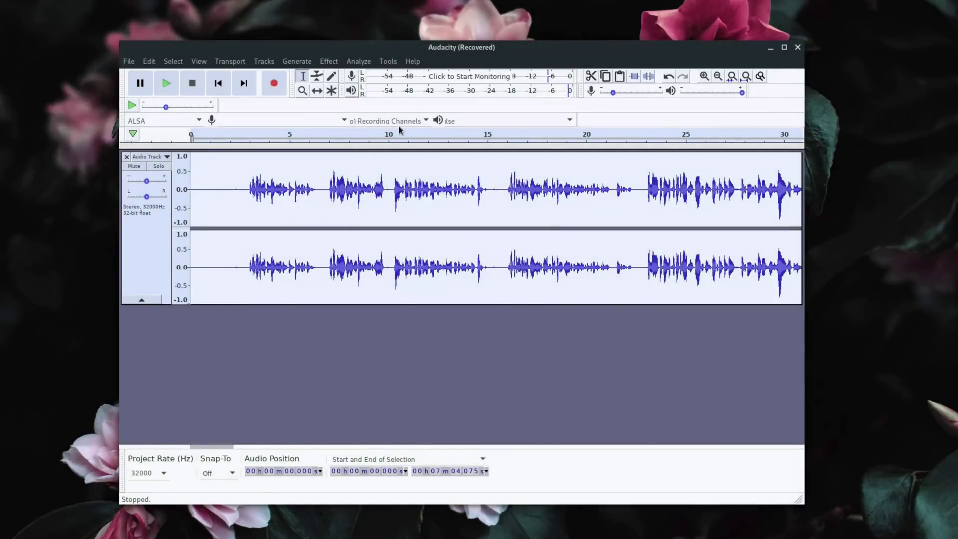
- Play the ending from about 6:43 to check the result, then bring OBS into view
{"action": "scroll", "coordinate": [658, 268], "scroll_direction": "right", "scroll_amount": 20}
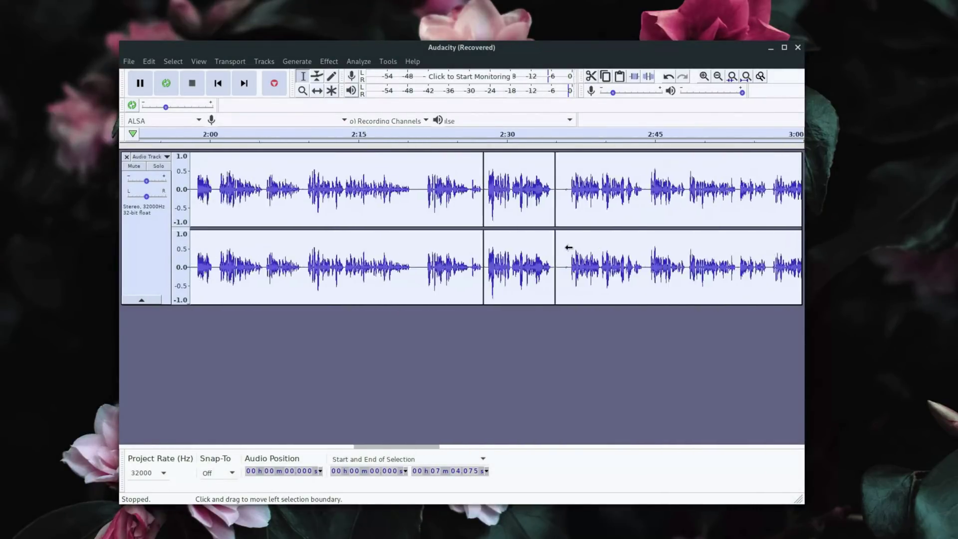
{"action": "scroll", "coordinate": [561, 248], "scroll_direction": "right", "scroll_amount": 20}
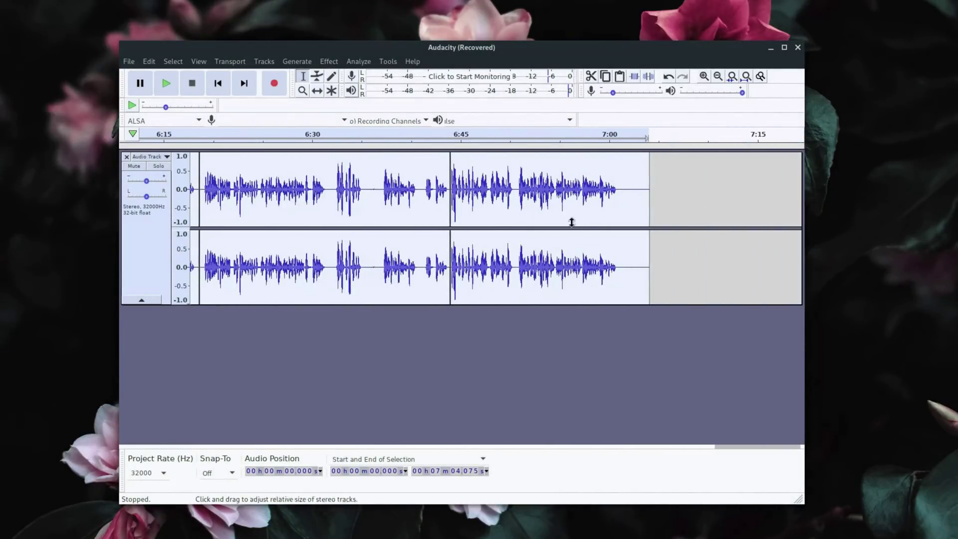
{"action": "left_click", "coordinate": [457, 222]}
{"action": "key", "text": "space"}
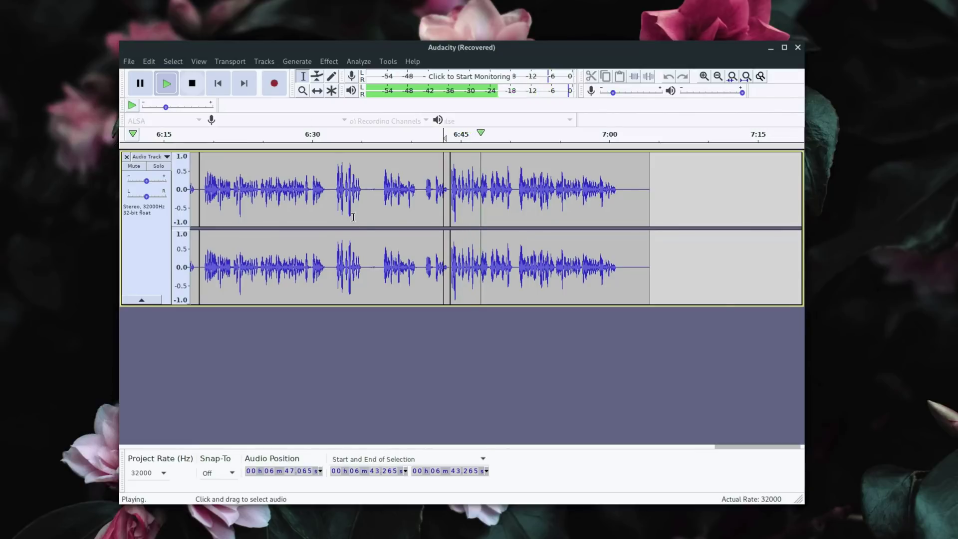
{"action": "key", "text": "space"}
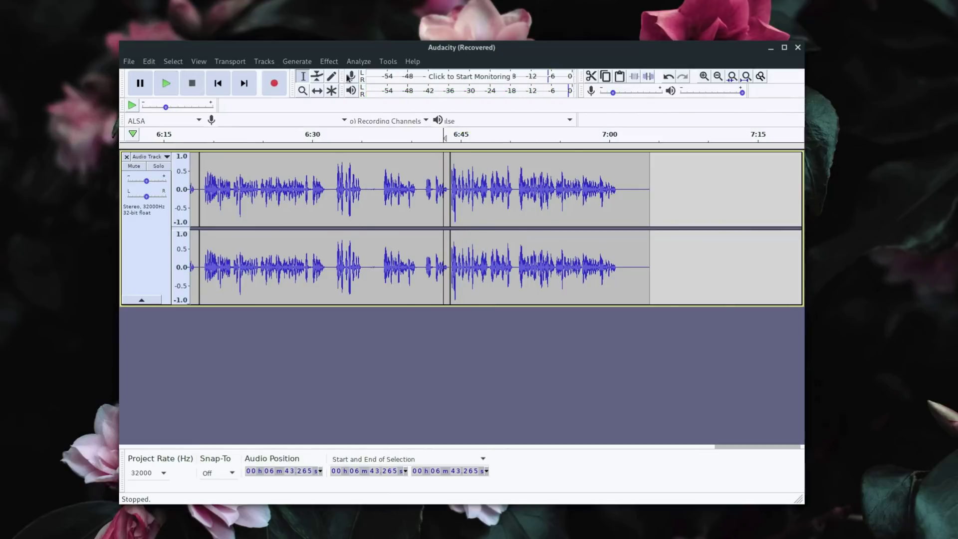
{"action": "left_click", "coordinate": [131, 61]}
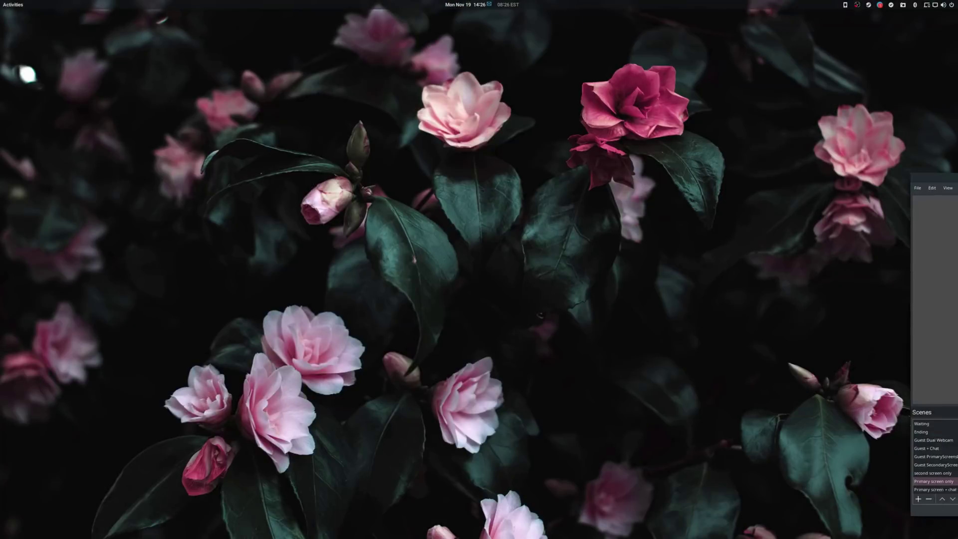
{"action": "left_click_drag", "start_coordinate": [957, 164], "coordinate": [389, 100]}
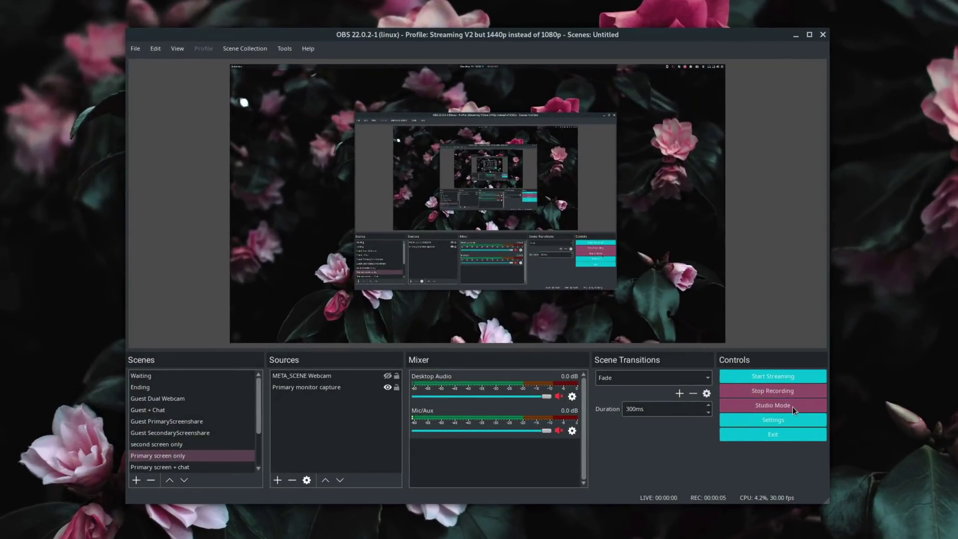
- Enable Studio Mode and step the preview through the scenes to 'second screen only'
{"action": "left_click", "coordinate": [743, 386]}
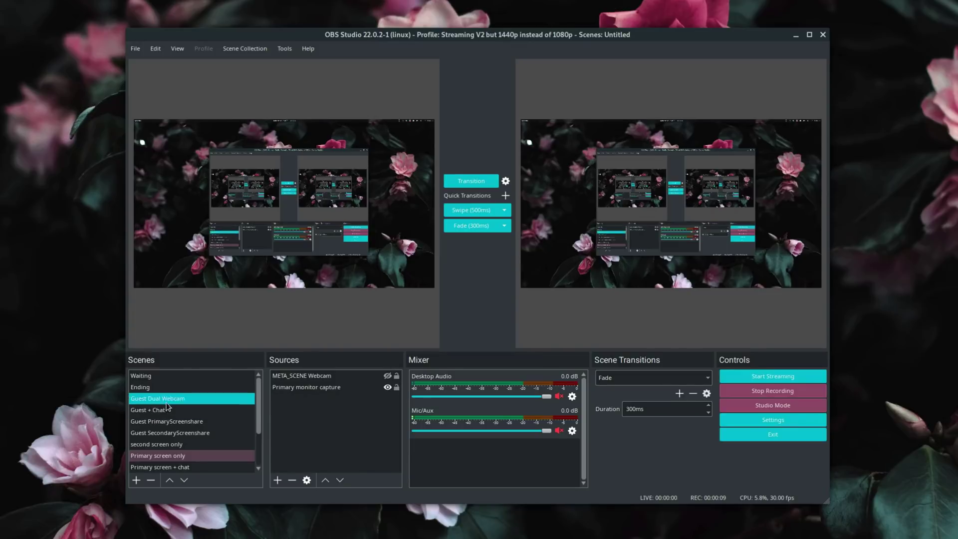
{"action": "left_click", "coordinate": [182, 409]}
{"action": "left_click_drag", "start_coordinate": [182, 409], "coordinate": [195, 445]}
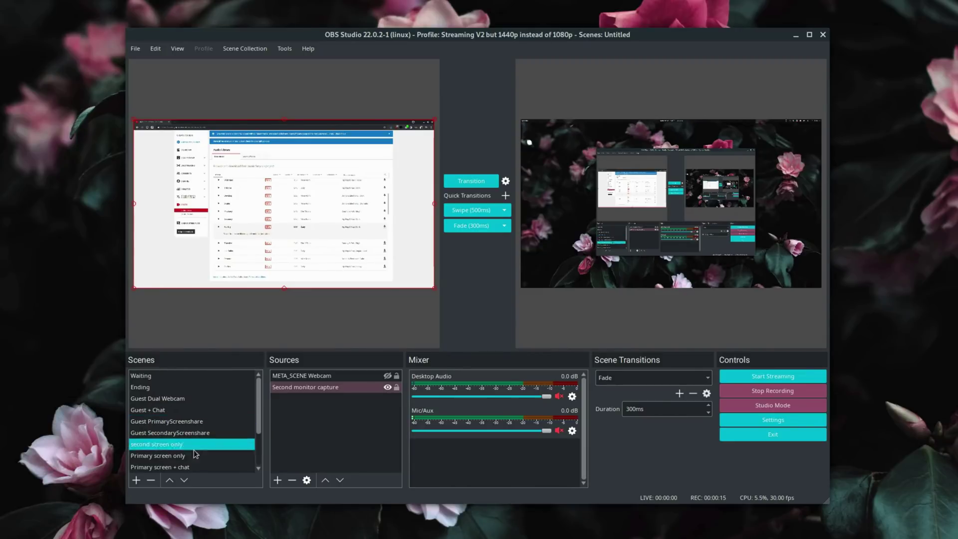
{"action": "scroll", "coordinate": [193, 464], "scroll_direction": "down", "scroll_amount": 2}
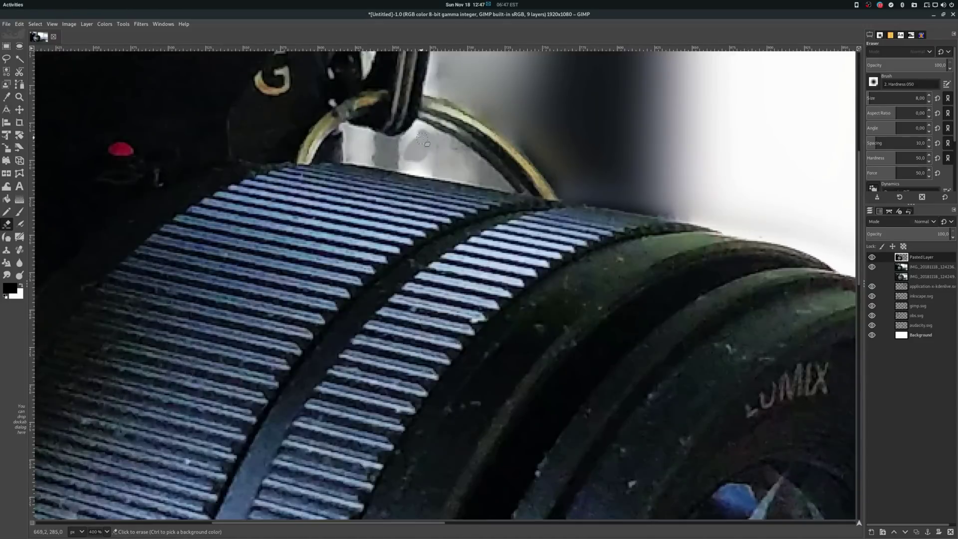
- Erase part of the pasted camera photo near the strap ring with the Eraser
{"action": "left_click_drag", "start_coordinate": [419, 137], "coordinate": [445, 160]}
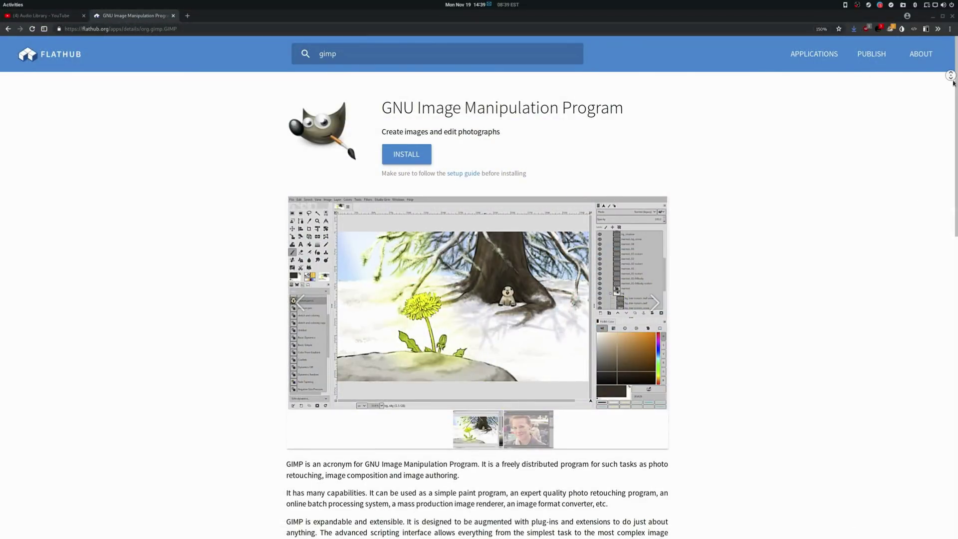
{"action": "scroll", "coordinate": [952, 83], "scroll_direction": "down", "scroll_amount": 3}
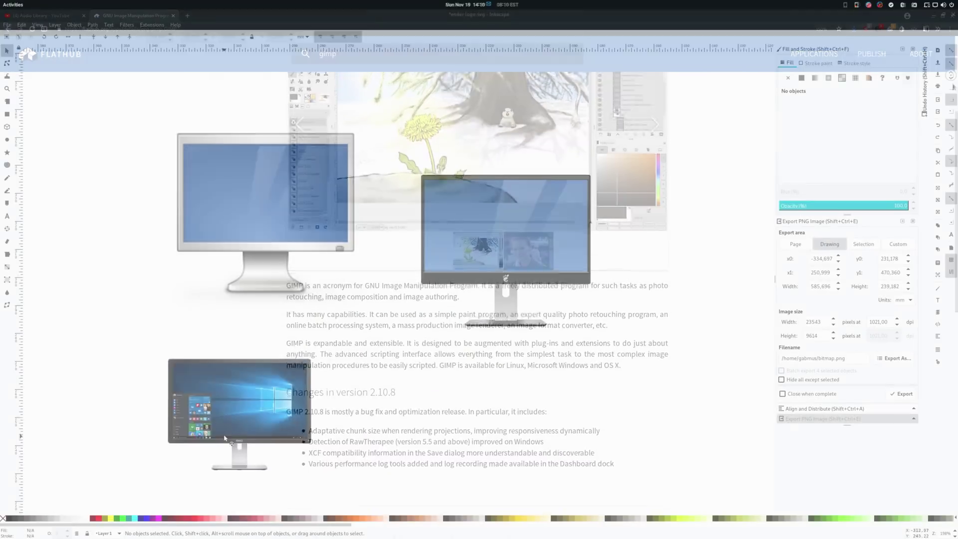
- Drag the front monitor's screen, reflection, logo and stand pieces apart
{"action": "left_click_drag", "start_coordinate": [427, 217], "coordinate": [738, 426]}
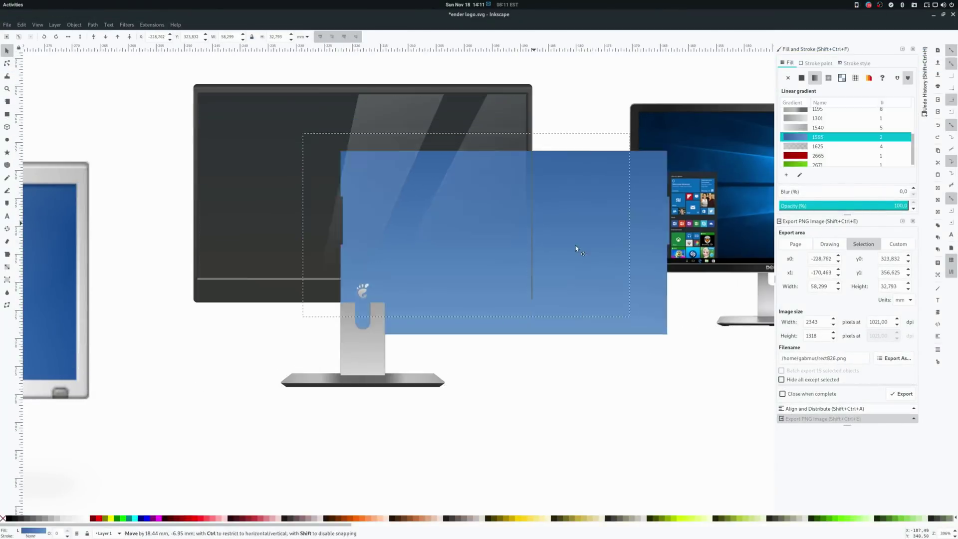
{"action": "left_click_drag", "start_coordinate": [438, 249], "coordinate": [607, 389]}
{"action": "left_click_drag", "start_coordinate": [367, 231], "coordinate": [193, 374]}
{"action": "left_click_drag", "start_coordinate": [363, 290], "coordinate": [594, 306]}
{"action": "left_click_drag", "start_coordinate": [363, 289], "coordinate": [474, 372]}
{"action": "left_click_drag", "start_coordinate": [362, 340], "coordinate": [229, 402]}
{"action": "left_click_drag", "start_coordinate": [362, 339], "coordinate": [435, 434]}
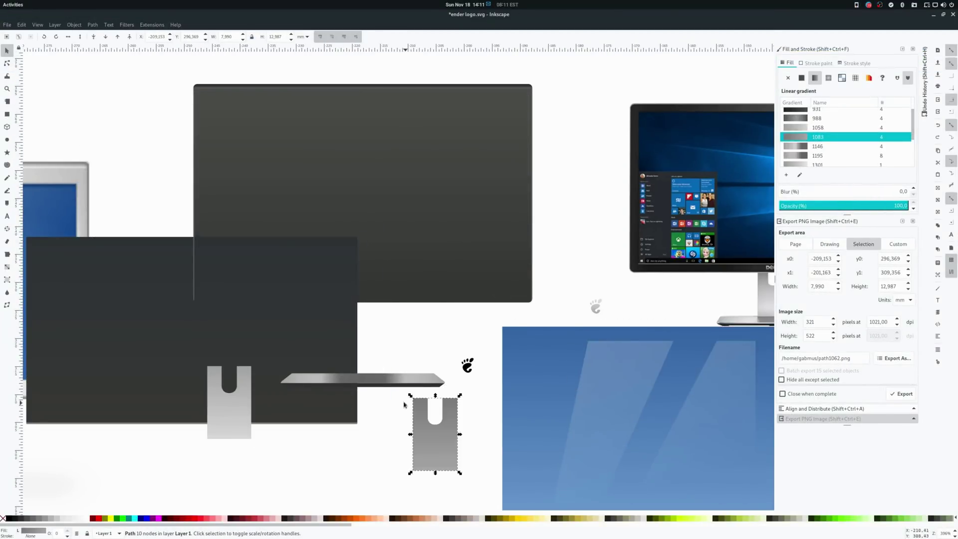
- Undo the moves to reassemble the front monitor and zoom out to the whole drawing
{"action": "key", "text": "ctrl+z"}
{"action": "left_click", "coordinate": [460, 89]}
{"action": "key", "text": "grave"}
{"action": "key", "text": "ctrl+z"}
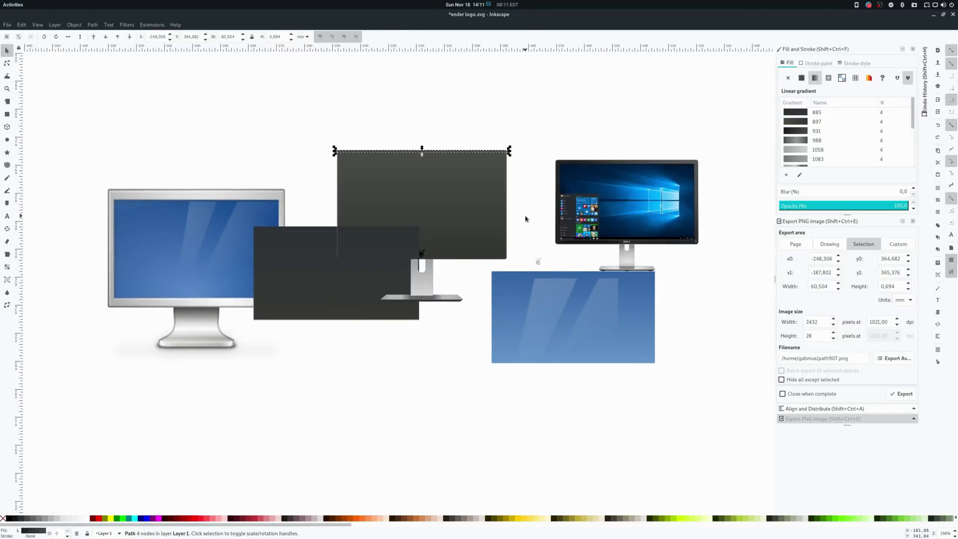
{"action": "key", "text": "ctrl+z"}
{"action": "key", "text": "ctrl+z"}
{"action": "key", "text": "ctrl+z"}
{"action": "key", "text": "ctrl+z"}
{"action": "key", "text": "ctrl+z"}
{"action": "key", "text": "ctrl+z"}
{"action": "key", "text": "ctrl+z"}
{"action": "scroll", "coordinate": [515, 256], "scroll_direction": "up", "scroll_amount": 13}
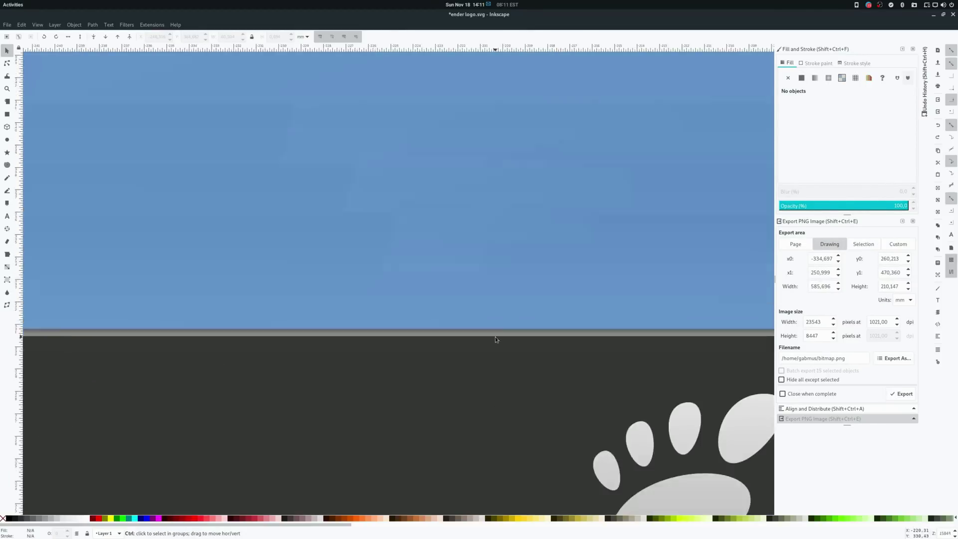
{"action": "scroll", "coordinate": [495, 336], "scroll_direction": "down", "scroll_amount": 14}
- Rubber-band select the front blue monitor, delete and restore it, then add its stand
{"action": "left_click", "coordinate": [549, 317]}
{"action": "left_click_drag", "start_coordinate": [426, 290], "coordinate": [599, 452]}
{"action": "key", "text": "Delete"}
{"action": "key", "text": "ctrl+z"}
{"action": "scroll", "coordinate": [536, 403], "scroll_direction": "up", "scroll_amount": 1}
{"action": "left_click_drag", "start_coordinate": [623, 387], "coordinate": [623, 387]}
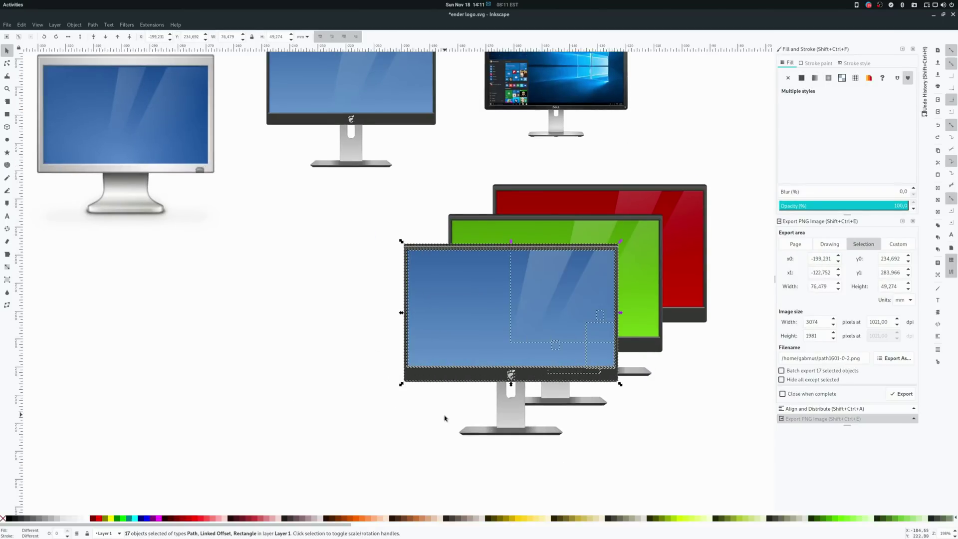
{"action": "left_click_drag", "start_coordinate": [431, 380], "coordinate": [298, 442]}
- Drag the selected front monitor, clear the selection, and zoom out to 140%
{"action": "scroll", "coordinate": [306, 356], "scroll_direction": "left", "scroll_amount": 1}
{"action": "left_click_drag", "start_coordinate": [306, 355], "coordinate": [559, 365]}
{"action": "left_click", "coordinate": [722, 409]}
{"action": "scroll", "coordinate": [700, 404], "scroll_direction": "up", "scroll_amount": 5}
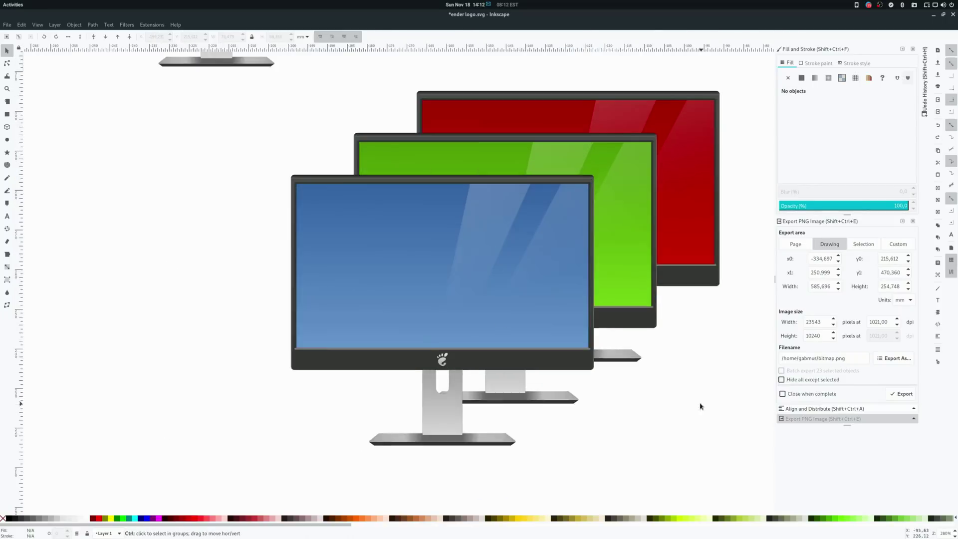
{"action": "scroll", "coordinate": [474, 483], "scroll_direction": "down", "scroll_amount": 5}
{"action": "scroll", "coordinate": [425, 308], "scroll_direction": "down", "scroll_amount": 3}
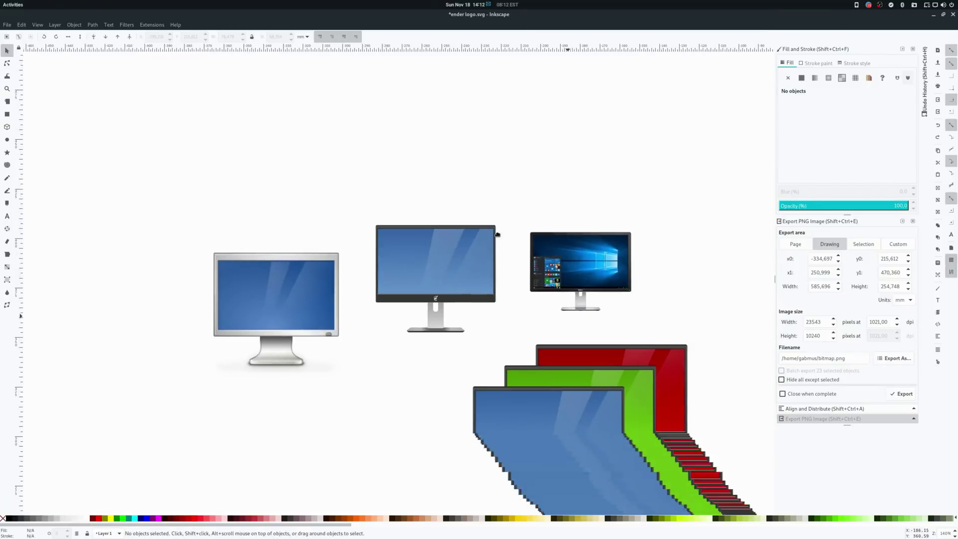
{"action": "scroll", "coordinate": [426, 308], "scroll_direction": "up", "scroll_amount": 2}
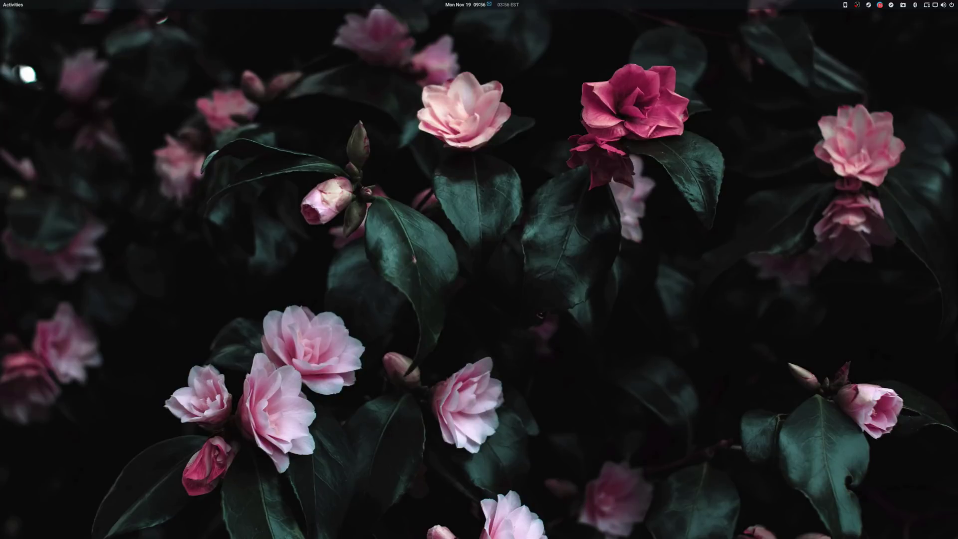
- Open a centred Tilix terminal and run pacman -Ss kdenlive
{"action": "mouse_move", "coordinate": [434, 537]}
{"action": "key", "text": "ctrl+alt+t"}
{"action": "left_click_drag", "start_coordinate": [213, 188], "coordinate": [498, 290]}
{"action": "type", "text": "p"}
{"action": "type", "text": "acman -Ss kden"}
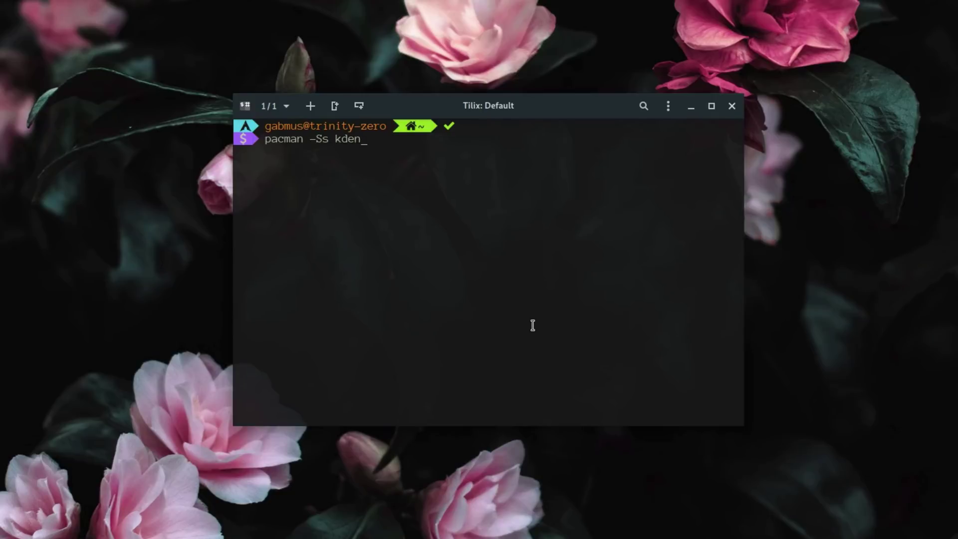
{"action": "type", "text": "live"}
{"action": "key", "text": "Return"}
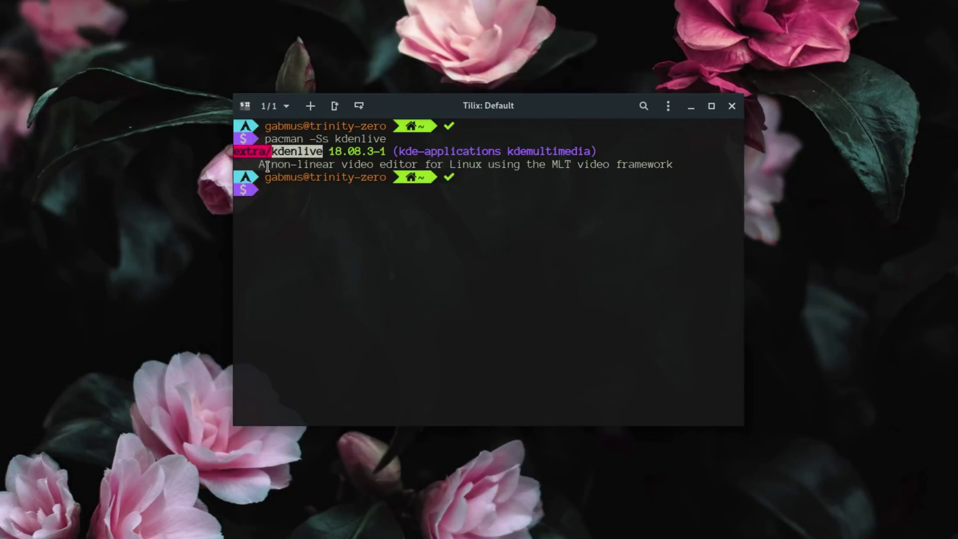
- Highlight the kdenlive 18.08.3-1 description, enter a sad-face comment line, and close the terminal
{"action": "left_click_drag", "start_coordinate": [442, 163], "coordinate": [635, 166]}
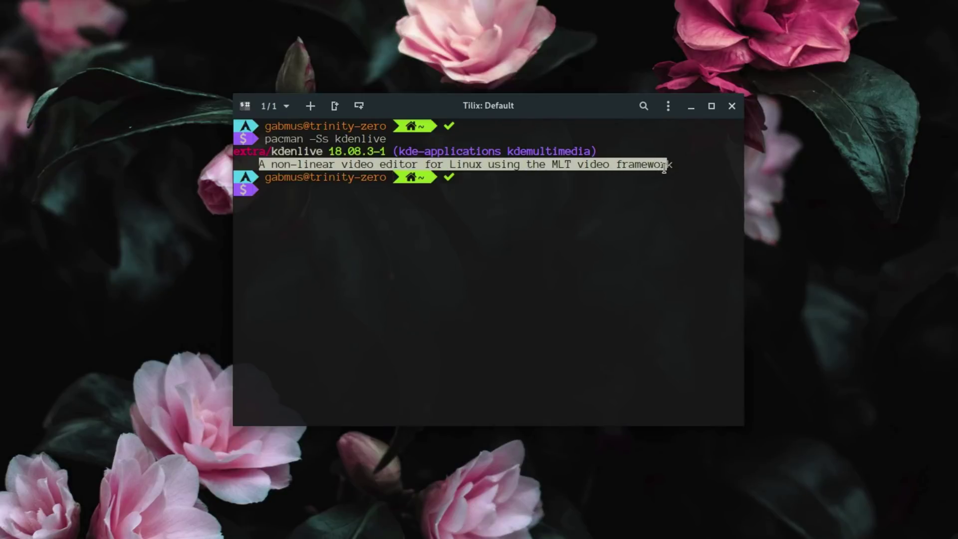
{"action": "left_click", "coordinate": [652, 249]}
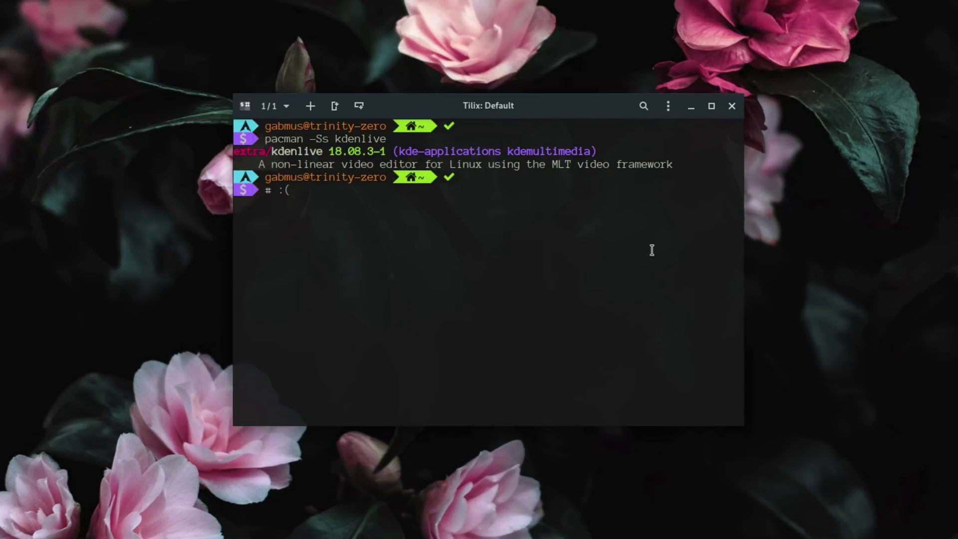
{"action": "key", "text": "Return"}
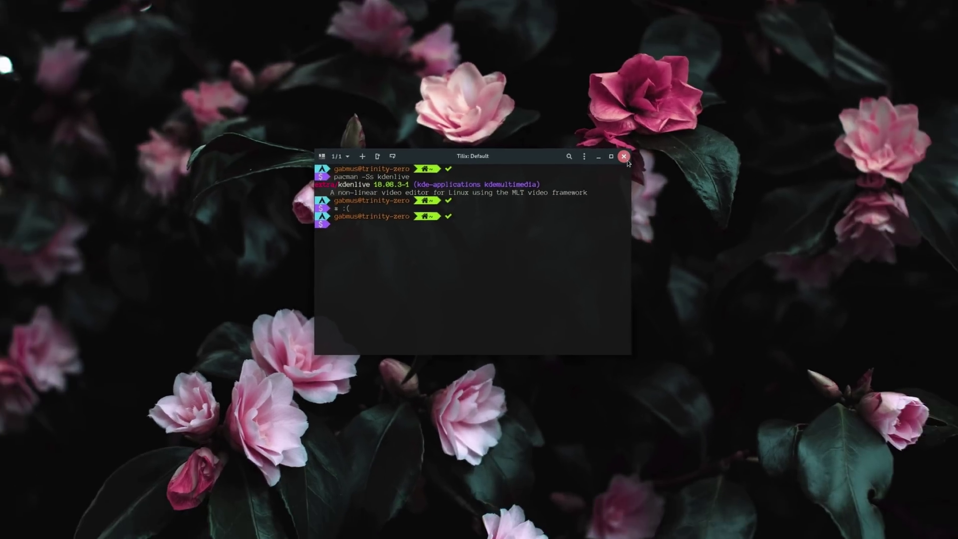
{"action": "left_click", "coordinate": [732, 106]}
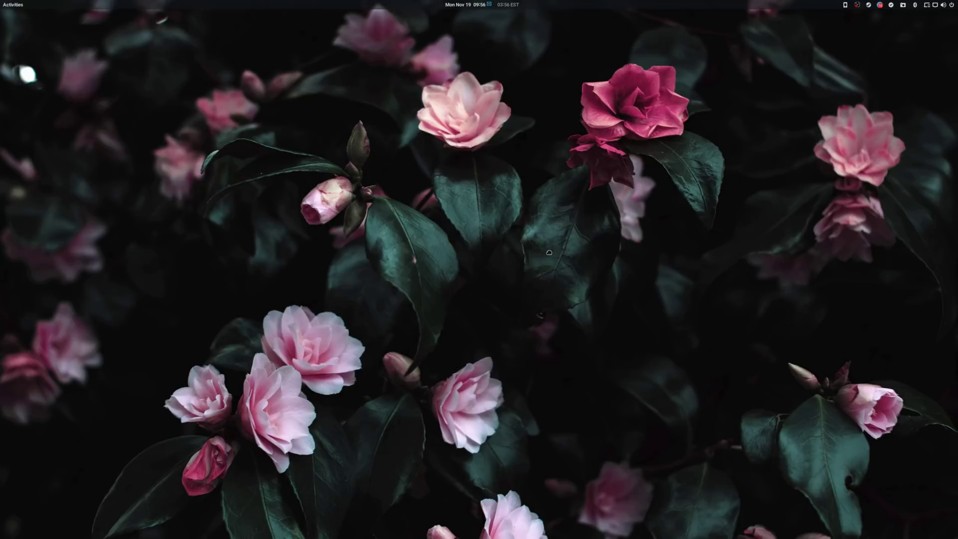
- Bring up Chrome on the kdenlive release index, move it up-left and widen it
{"action": "key", "text": "alt+Tab"}
{"action": "left_click_drag", "start_coordinate": [530, 144], "coordinate": [350, 89]}
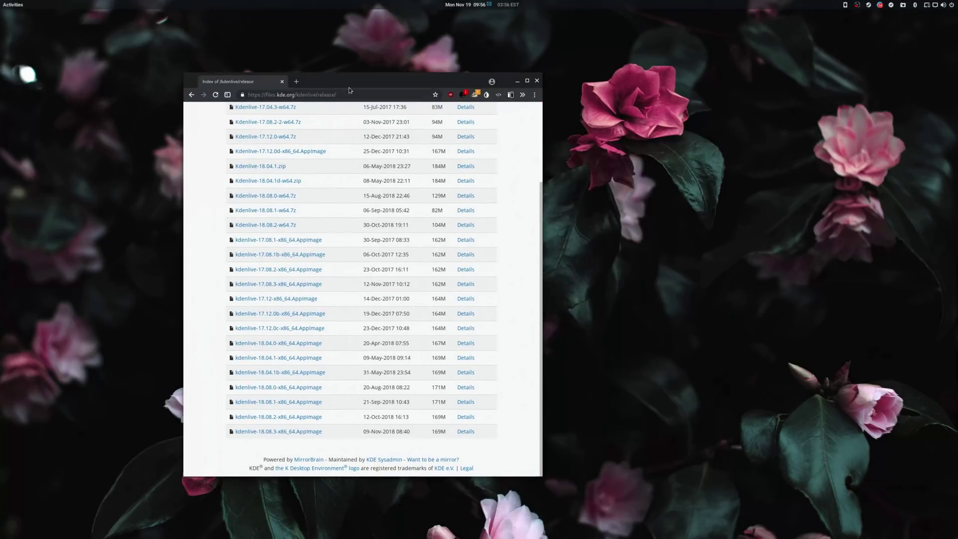
{"action": "left_click_drag", "start_coordinate": [502, 311], "coordinate": [712, 301]}
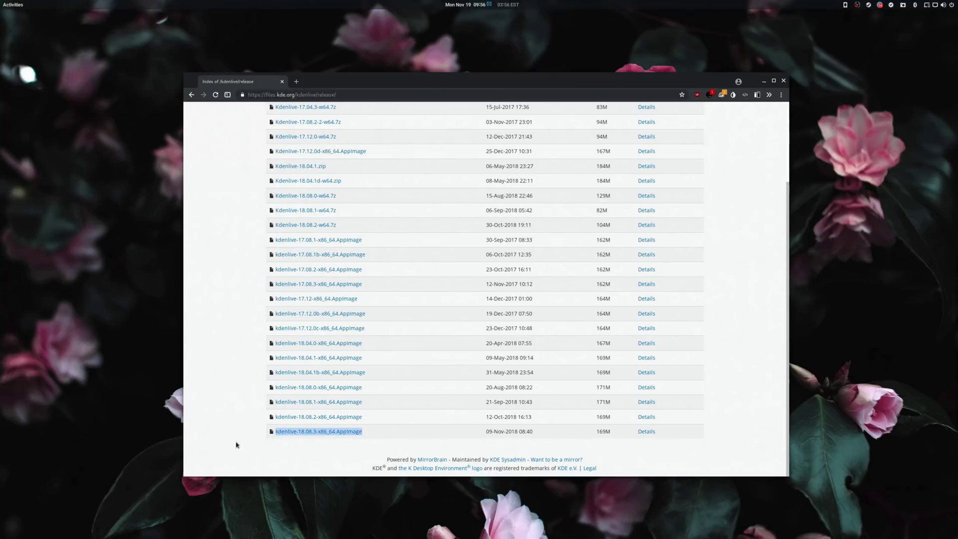
{"action": "left_click", "coordinate": [230, 418]}
{"action": "scroll", "coordinate": [338, 449], "scroll_direction": "up", "scroll_amount": 5}
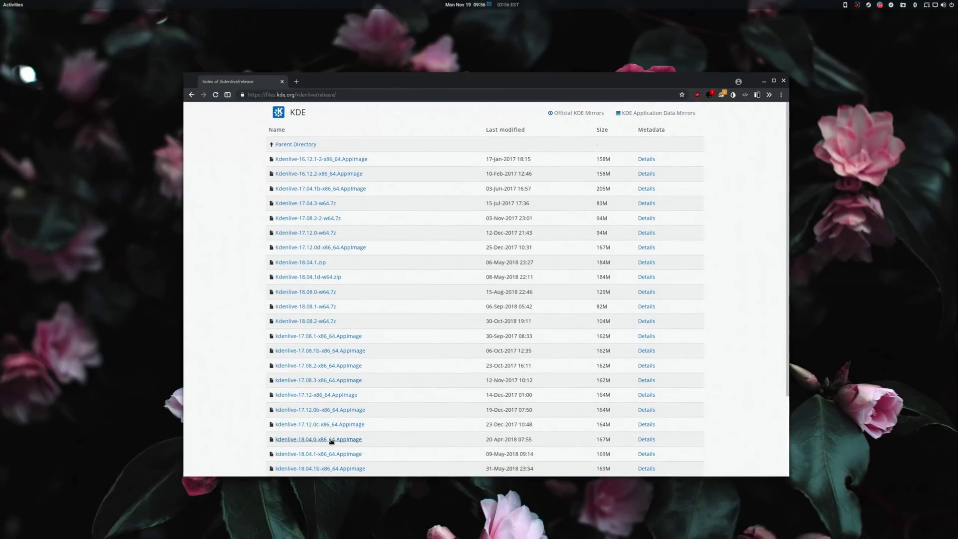
{"action": "scroll", "coordinate": [320, 442], "scroll_direction": "down", "scroll_amount": 5}
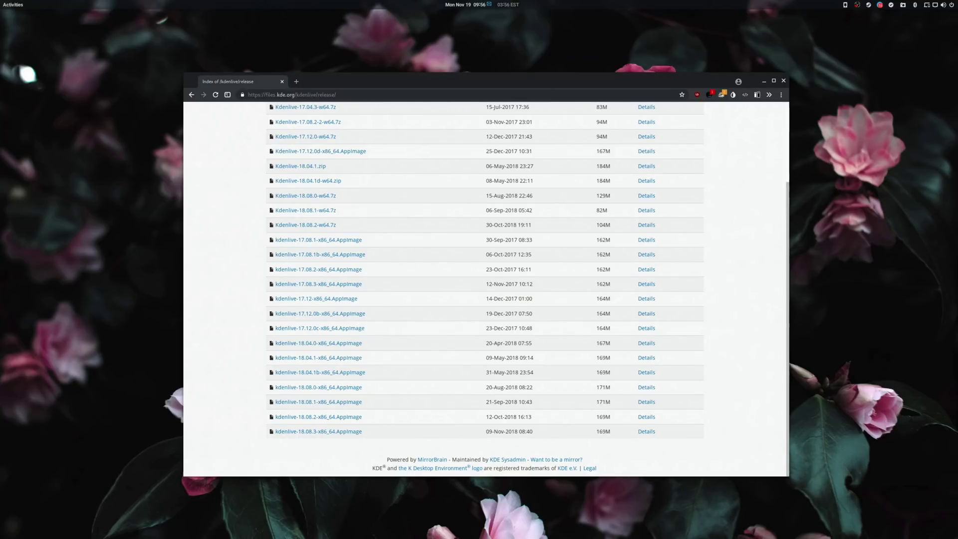
- Slide the Apps folder window over the browser and select then deselect the kdenlive-18.08.3 AppImage
{"action": "left_click_drag", "start_coordinate": [957, 345], "coordinate": [578, 280]}
{"action": "left_click", "coordinate": [448, 286]}
{"action": "left_click", "coordinate": [586, 294]}
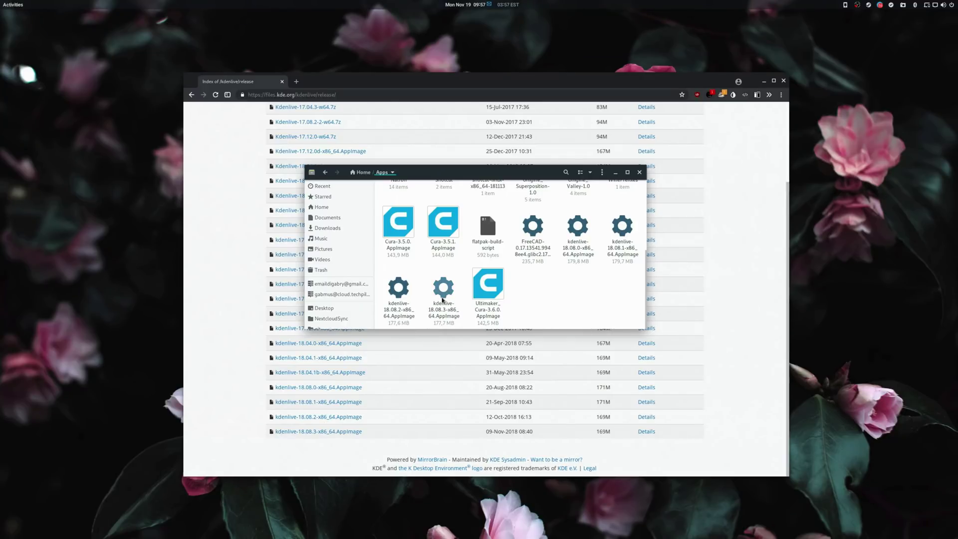
- Select and deselect the kdenlive-18.08.3 AppImage in Apps, then switch to Chrome on shotcut.org
{"action": "left_click_drag", "start_coordinate": [442, 300], "coordinate": [466, 326]}
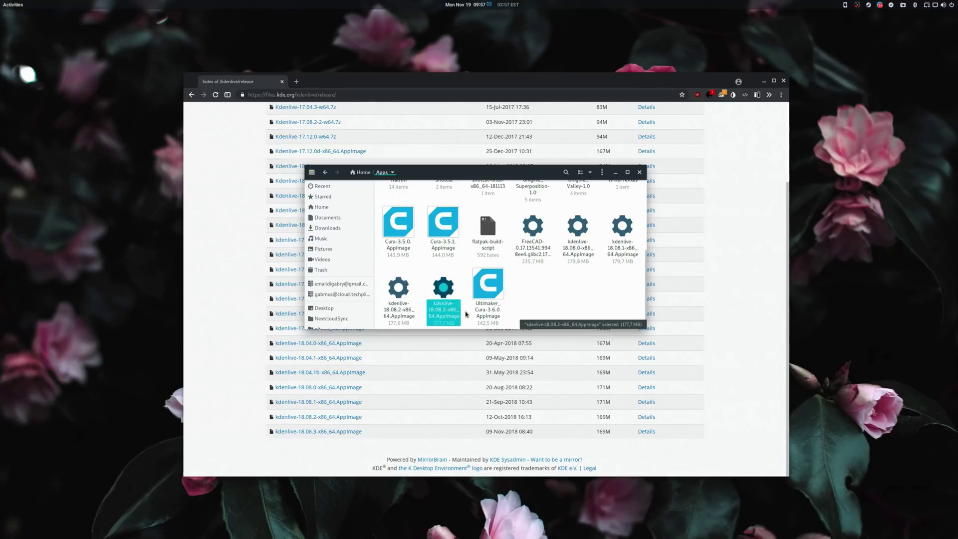
{"action": "left_click", "coordinate": [466, 314]}
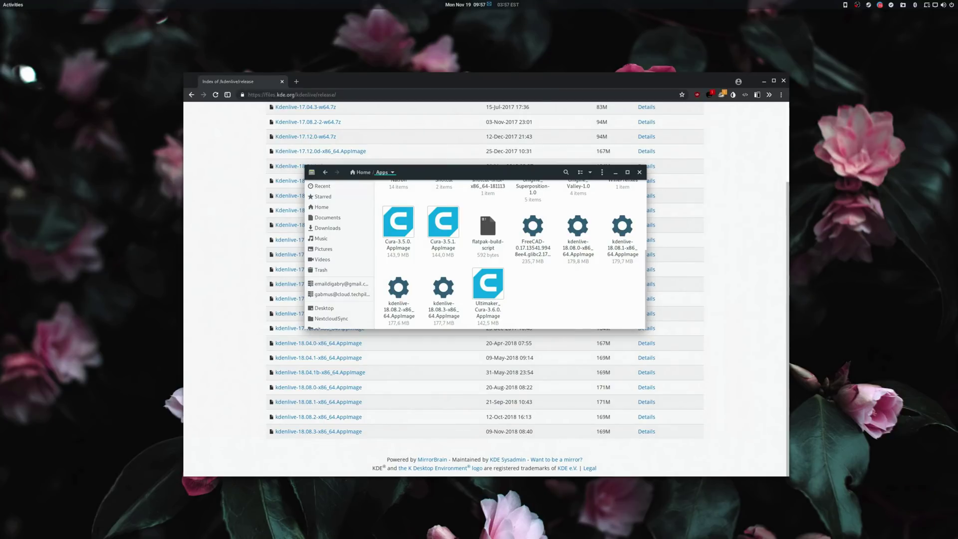
{"action": "key", "text": "alt+Tab"}
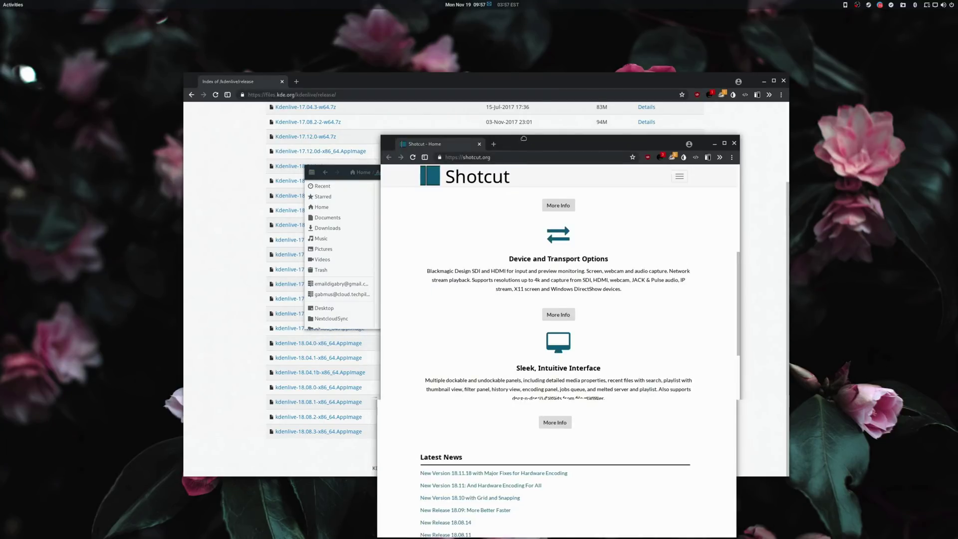
- Move and widen the Shotcut window and highlight its tagline sentence
{"action": "left_click_drag", "start_coordinate": [523, 138], "coordinate": [346, 58]}
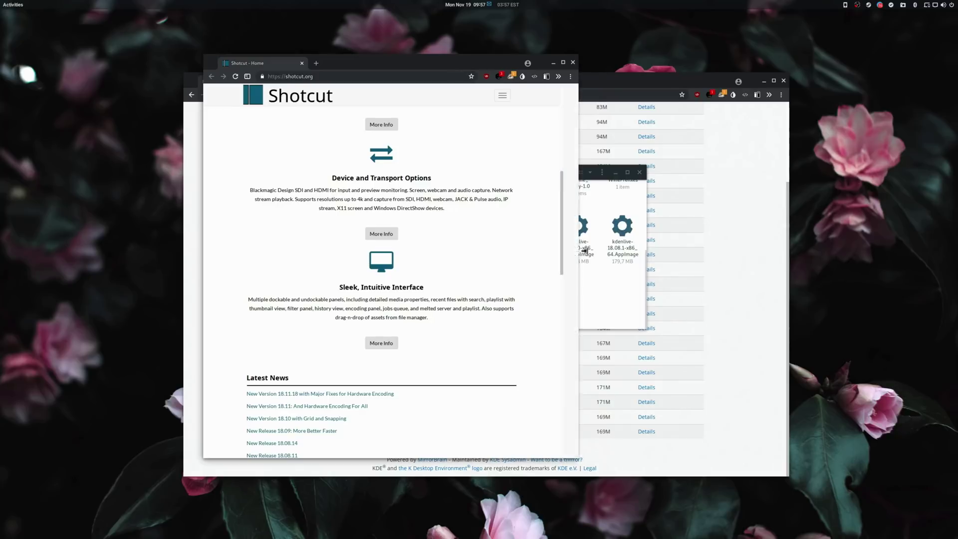
{"action": "left_click_drag", "start_coordinate": [562, 250], "coordinate": [725, 259]}
{"action": "scroll", "coordinate": [537, 270], "scroll_direction": "up", "scroll_amount": 5}
{"action": "scroll", "coordinate": [538, 270], "scroll_direction": "up", "scroll_amount": 3}
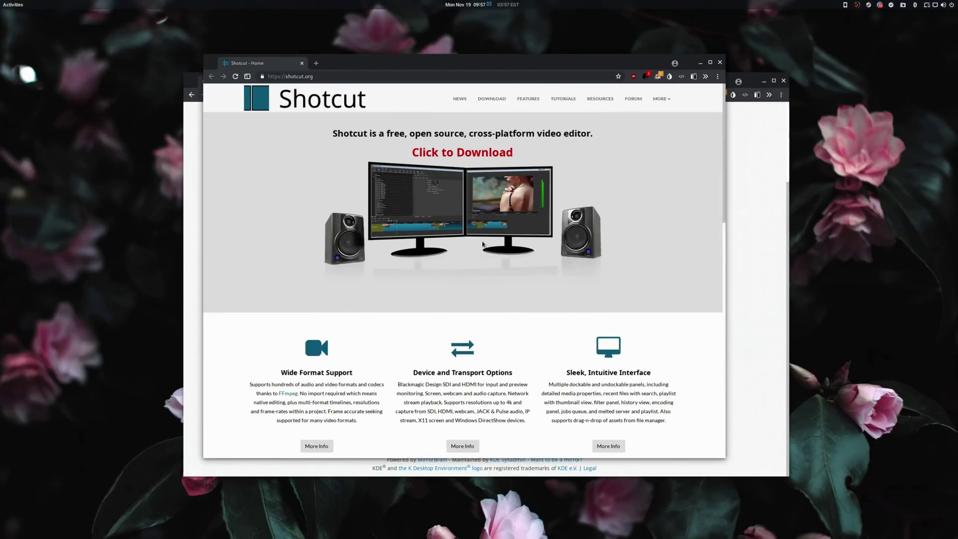
{"action": "left_click_drag", "start_coordinate": [343, 131], "coordinate": [601, 142]}
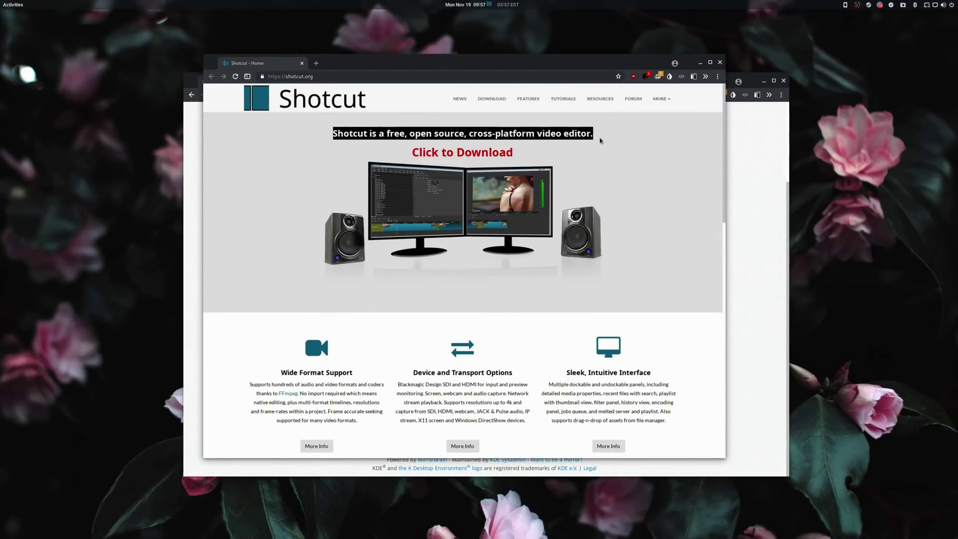
{"action": "left_click", "coordinate": [650, 145]}
{"action": "scroll", "coordinate": [632, 257], "scroll_direction": "down", "scroll_amount": 4}
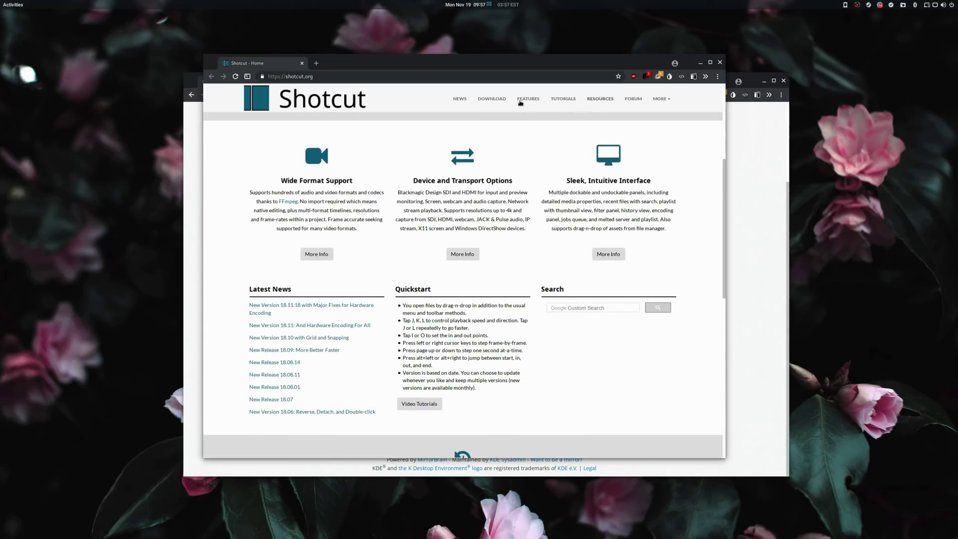
- Go to the Download page and drag the 64-bit Linux portable tar link into Files
{"action": "left_click", "coordinate": [491, 99]}
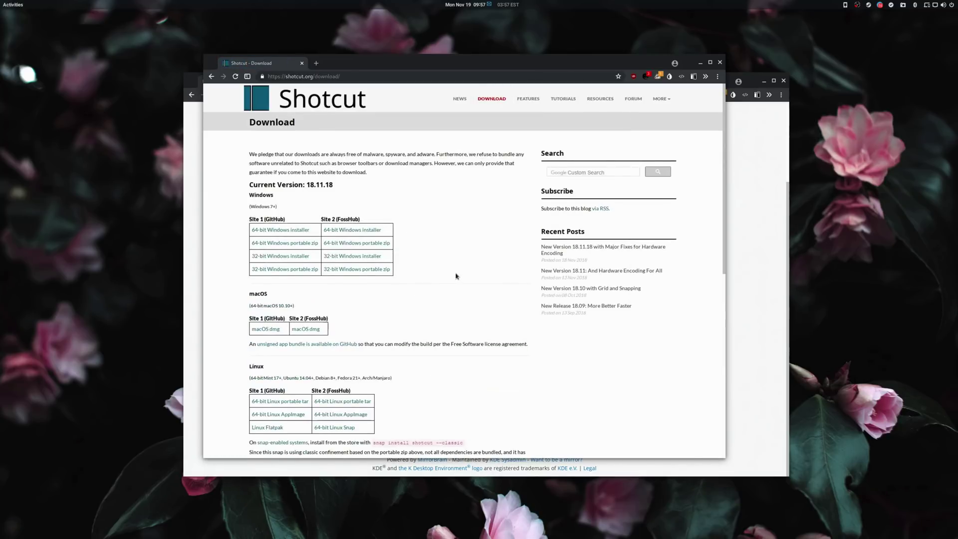
{"action": "scroll", "coordinate": [455, 276], "scroll_direction": "down", "scroll_amount": 2}
{"action": "left_click_drag", "start_coordinate": [295, 336], "coordinate": [250, 337]}
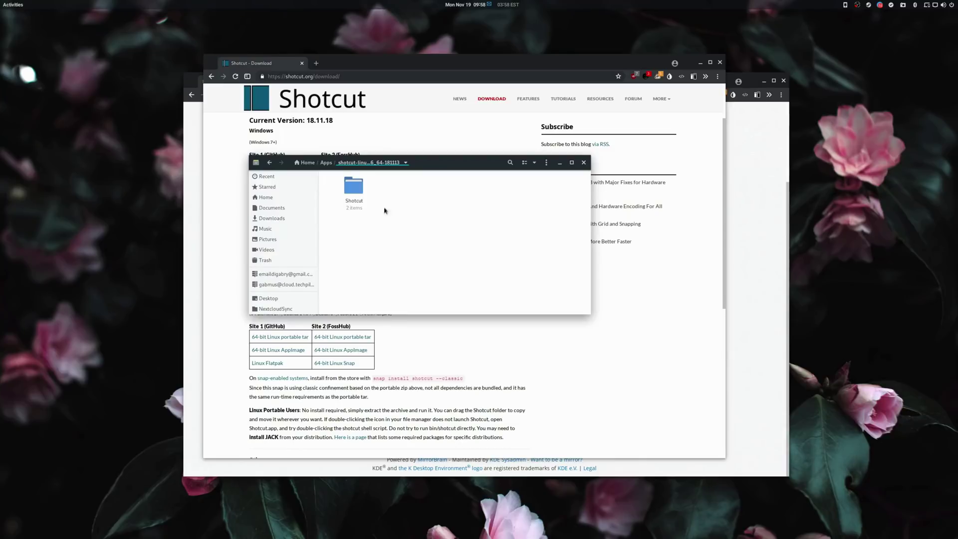
- Open Shotcut/Shotcut.app to browse the bundled ffmpeg, ffplay, ffprobe and melt files
{"action": "double_click", "coordinate": [354, 189]}
{"action": "left_click", "coordinate": [352, 197]}
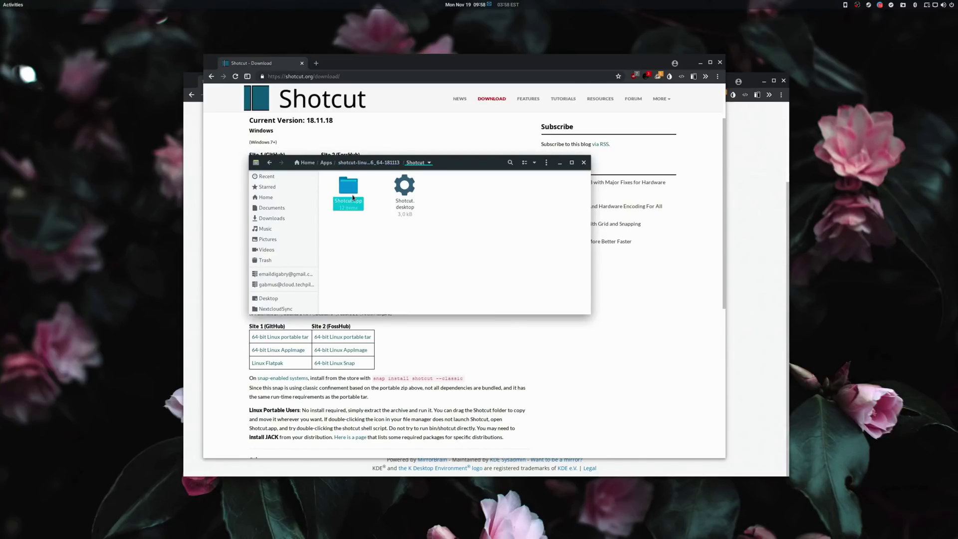
{"action": "double_click", "coordinate": [353, 197]}
{"action": "left_click_drag", "start_coordinate": [330, 270], "coordinate": [579, 190]}
{"action": "left_click", "coordinate": [574, 279]}
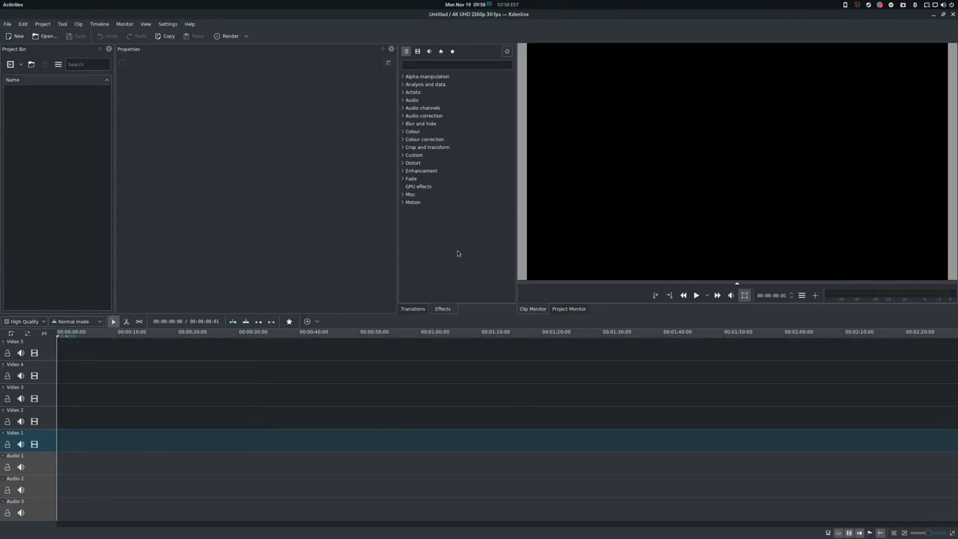
- Set Kdenlive's Melt path to Shotcut's bundled melt file, removing the 'file://' prefix
{"action": "left_click", "coordinate": [168, 24]}
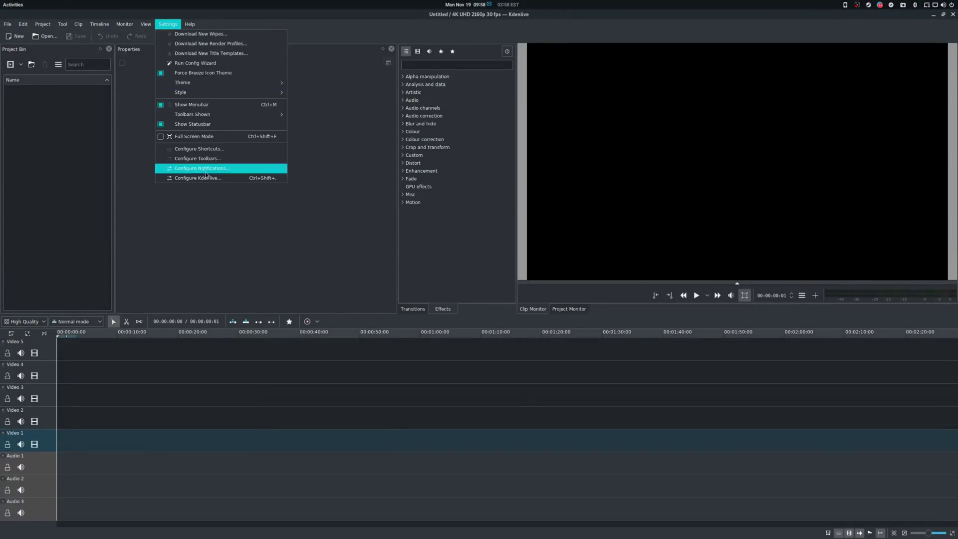
{"action": "left_click", "coordinate": [212, 180]}
{"action": "left_click", "coordinate": [372, 255]}
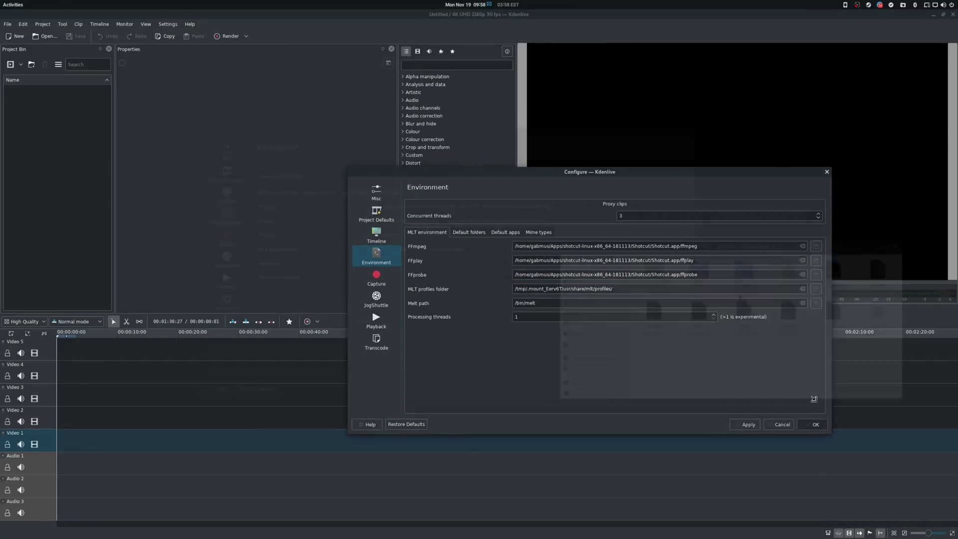
{"action": "left_click_drag", "start_coordinate": [698, 312], "coordinate": [434, 267]}
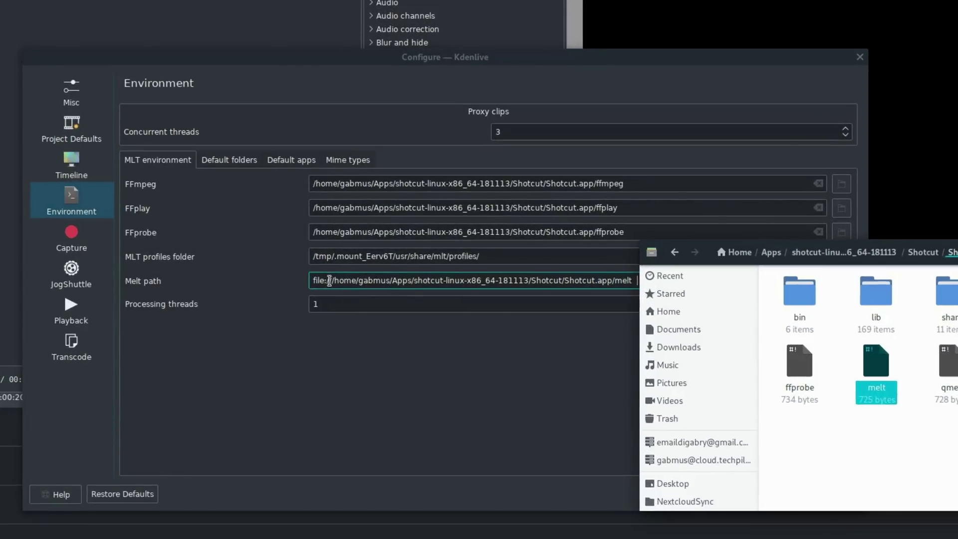
{"action": "left_click_drag", "start_coordinate": [329, 280], "coordinate": [214, 278]}
{"action": "key", "text": "BackSpace"}
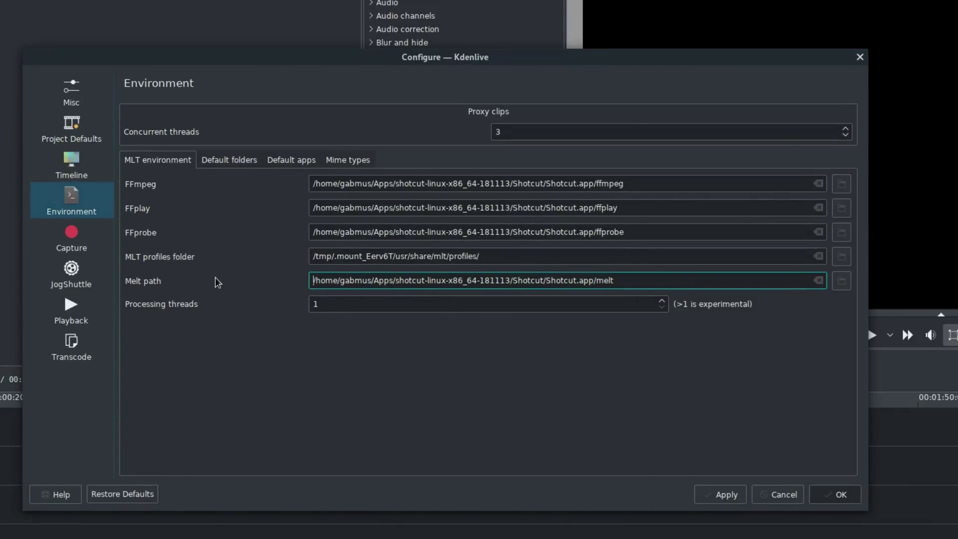
{"action": "left_click", "coordinate": [626, 280]}
- Point the MLT profiles folder at Shotcut's share/mlt/profiles path and save the settings
{"action": "left_click", "coordinate": [709, 250]}
{"action": "key", "text": "ctrl+a"}
{"action": "type", "text": "/home/gabmus/Apps/shotcut-linux-x86_64-181113/Shotcut/Shotcut.app/share/mlt/profiles"}
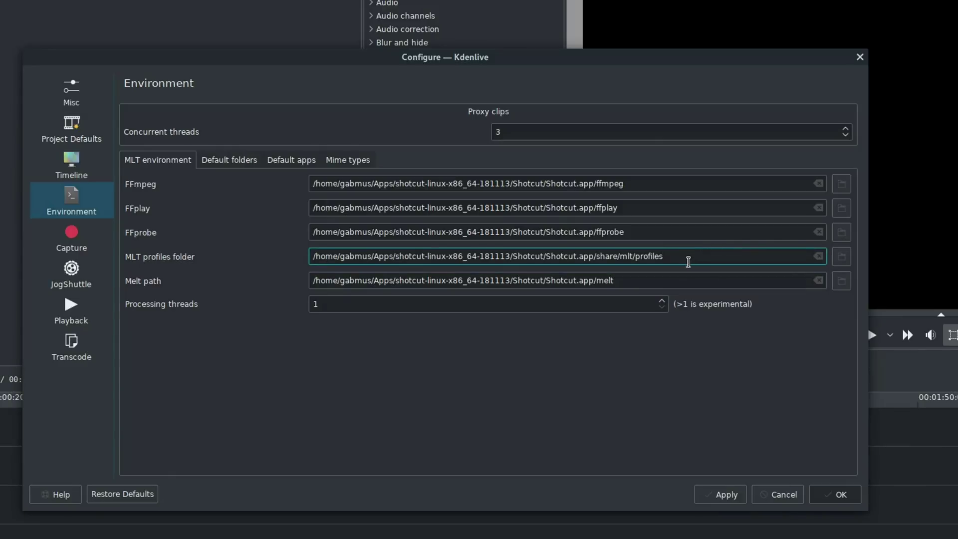
{"action": "left_click", "coordinate": [720, 495]}
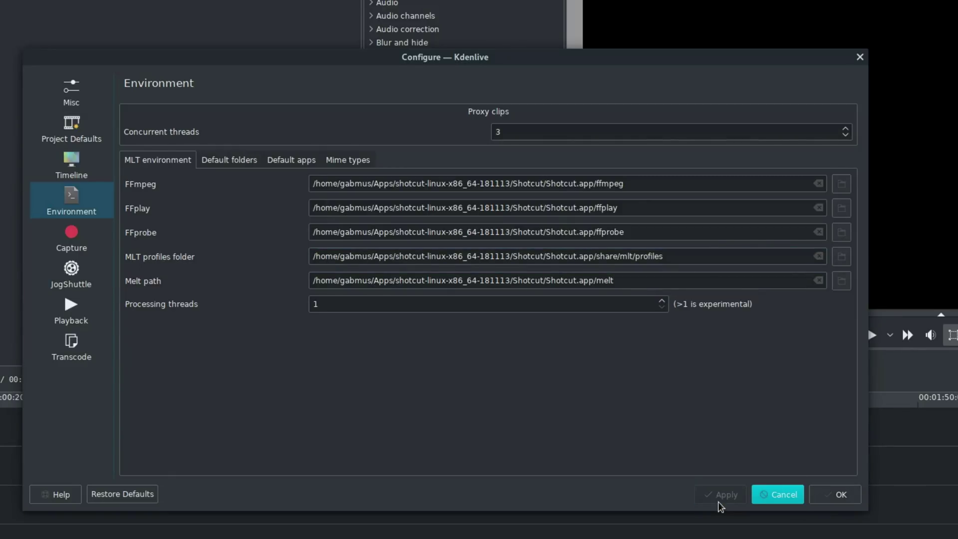
{"action": "left_click", "coordinate": [831, 495]}
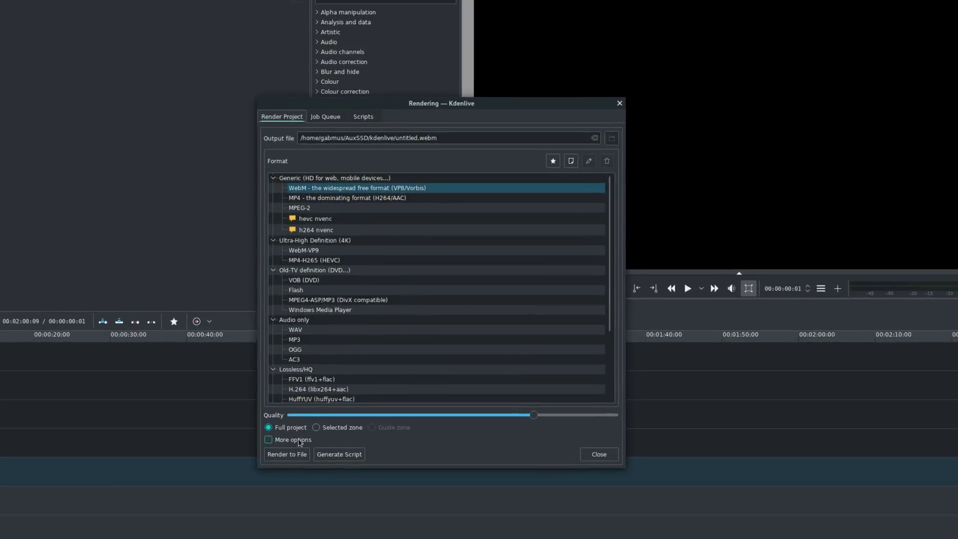
- Show more render options and compare the h264 nvenc and hevc nvenc profiles, settling on hevc nvenc
{"action": "left_click", "coordinate": [300, 442]}
{"action": "left_click", "coordinate": [315, 218]}
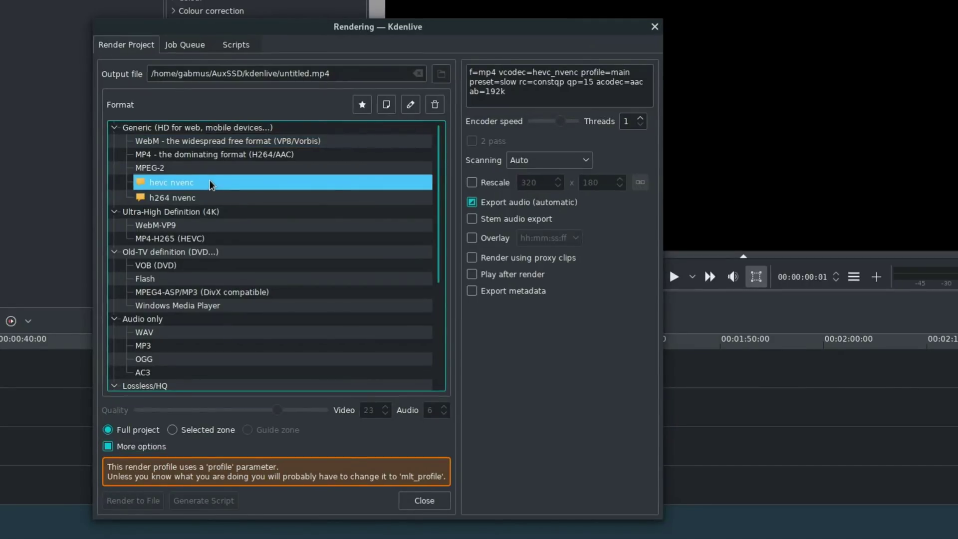
{"action": "left_click", "coordinate": [213, 198]}
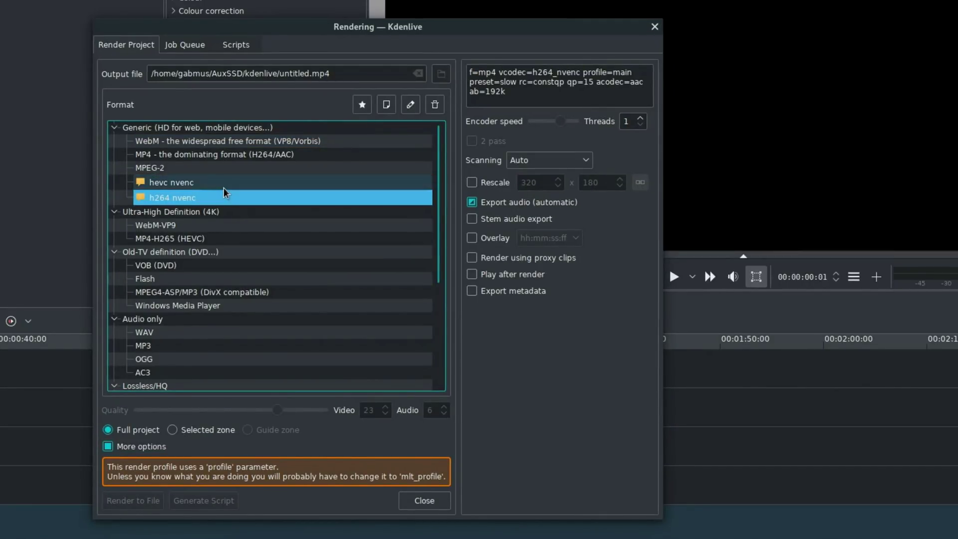
{"action": "left_click", "coordinate": [232, 184]}
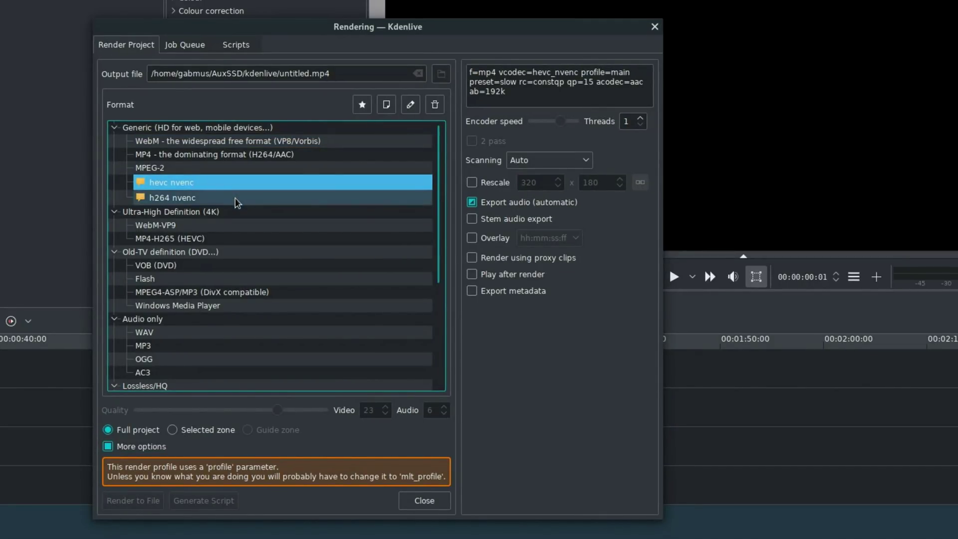
{"action": "left_click", "coordinate": [235, 198]}
{"action": "left_click", "coordinate": [247, 184]}
{"action": "left_click", "coordinate": [247, 196]}
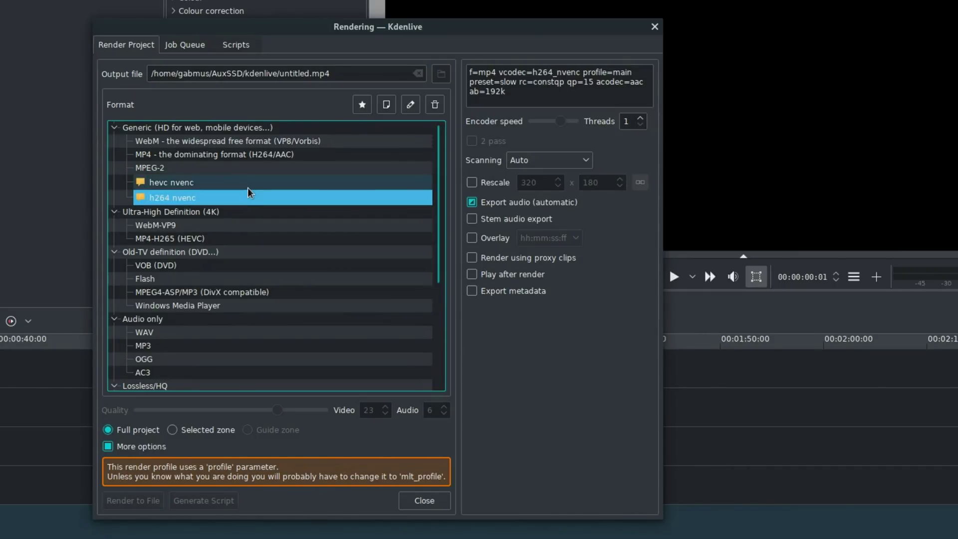
{"action": "left_click", "coordinate": [248, 185]}
{"action": "left_click", "coordinate": [250, 192]}
{"action": "left_click", "coordinate": [250, 184]}
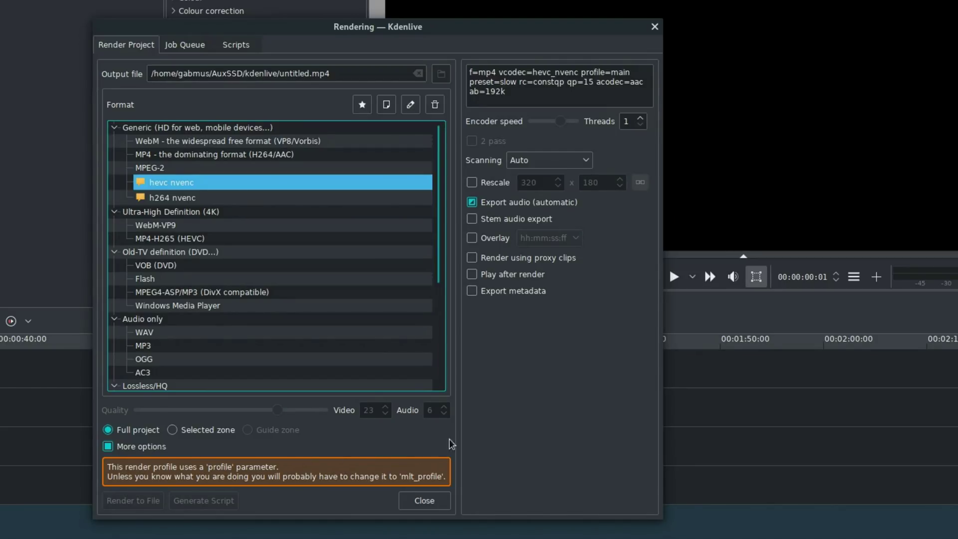
- Re-save the hevc nvenc profile unchanged as a custom format and close the Rendering dialog
{"action": "left_click", "coordinate": [410, 105]}
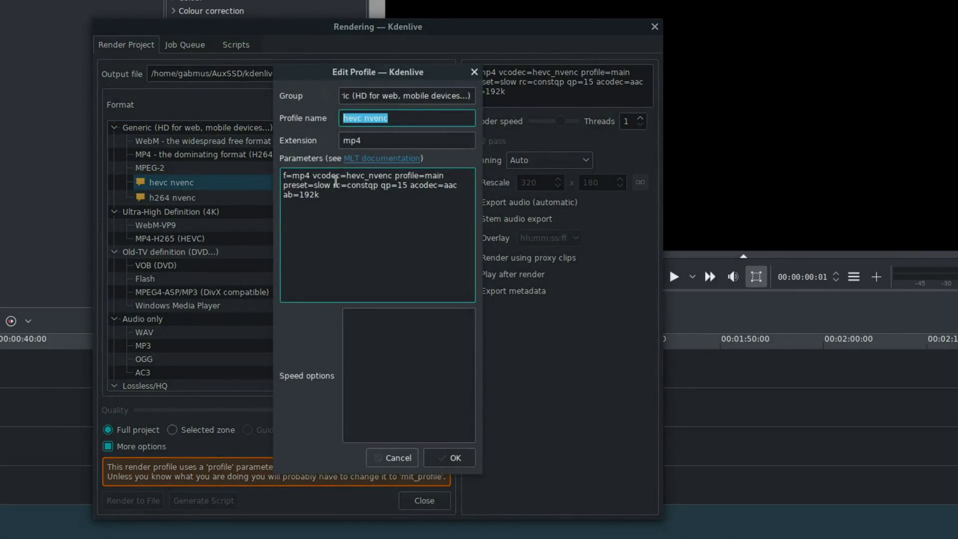
{"action": "left_click", "coordinate": [336, 183]}
{"action": "left_click", "coordinate": [456, 458]}
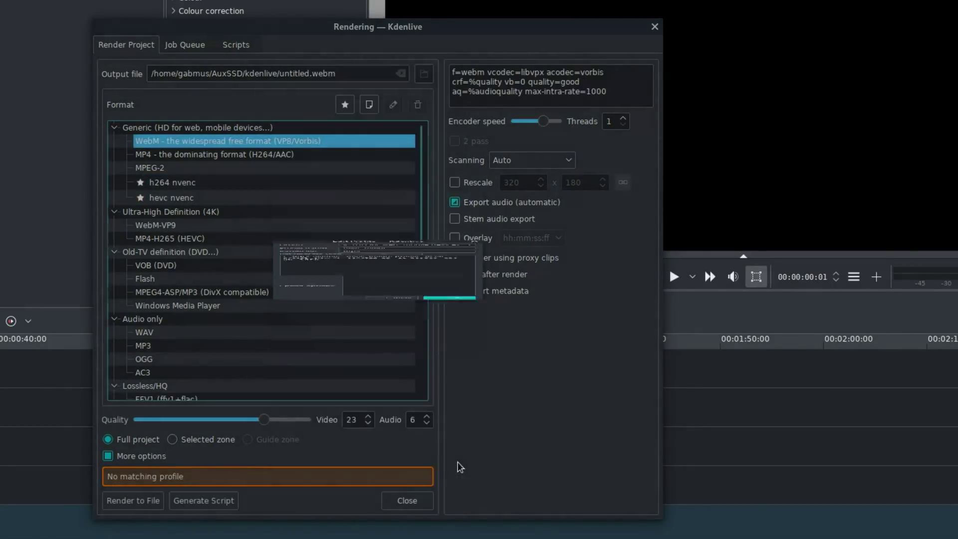
{"action": "left_click", "coordinate": [172, 182]}
{"action": "left_click", "coordinate": [171, 197]}
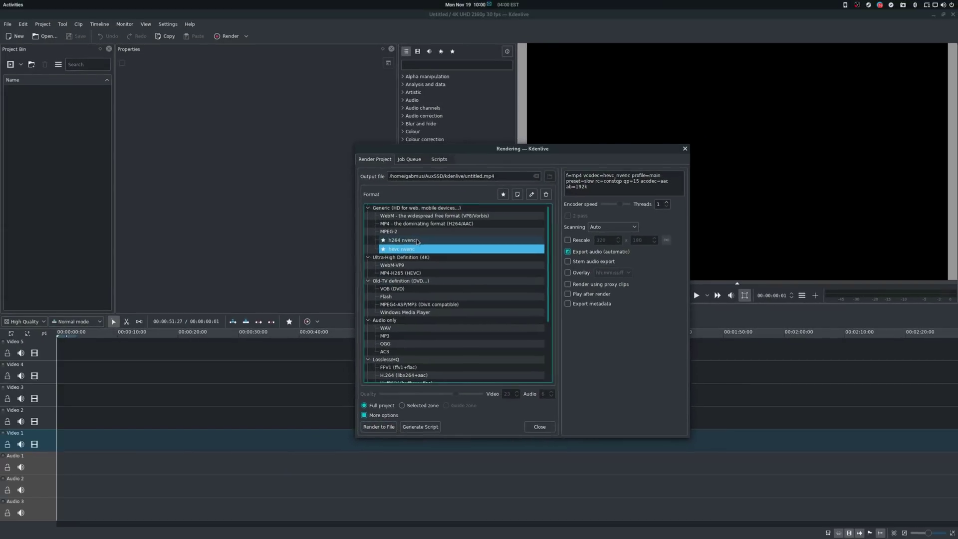
{"action": "left_click", "coordinate": [418, 242]}
{"action": "left_click", "coordinate": [418, 249]}
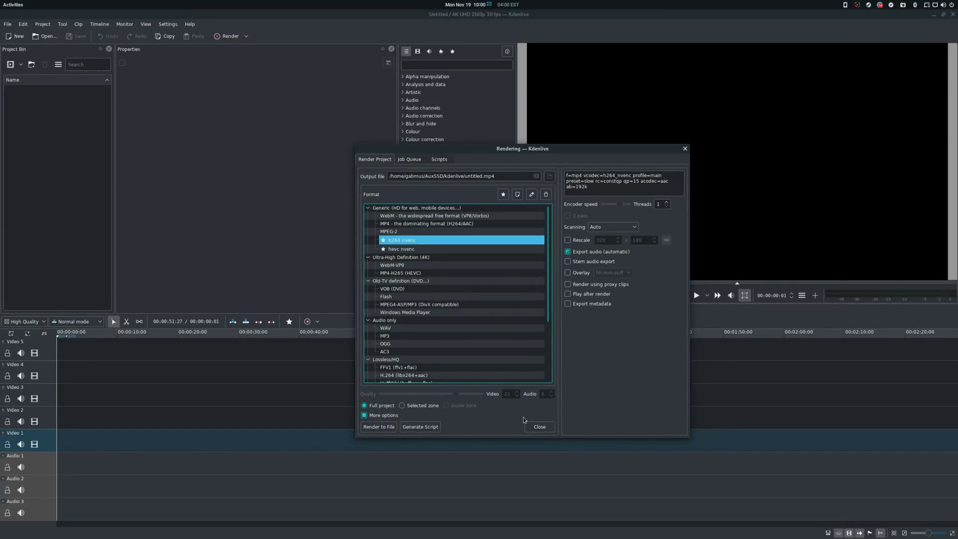
{"action": "left_click", "coordinate": [539, 427]}
{"action": "left_click", "coordinate": [168, 24]}
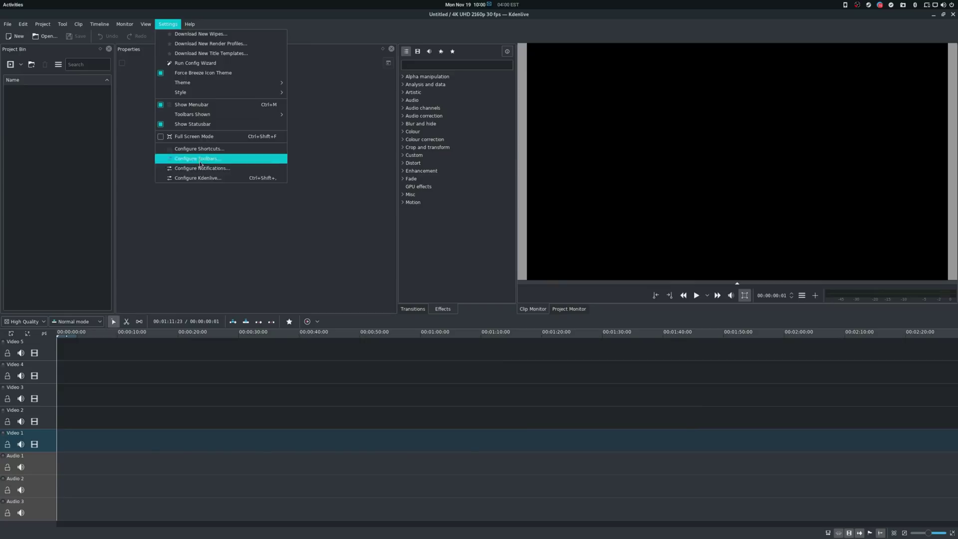
- In Project Defaults, keep proxy clips enabled with x264 as the proxy encoding profile
{"action": "left_click", "coordinate": [207, 178]}
{"action": "left_click", "coordinate": [373, 223]}
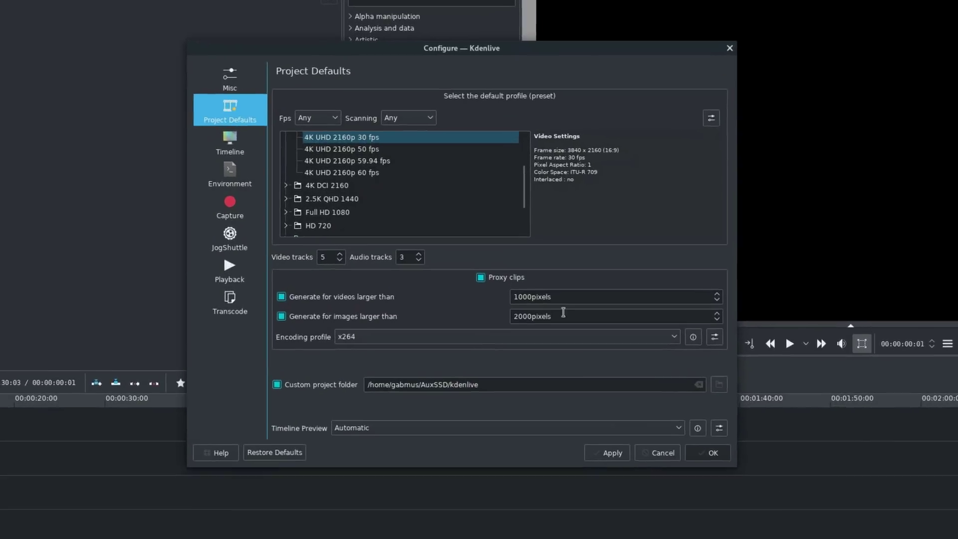
{"action": "double_click", "coordinate": [478, 291]}
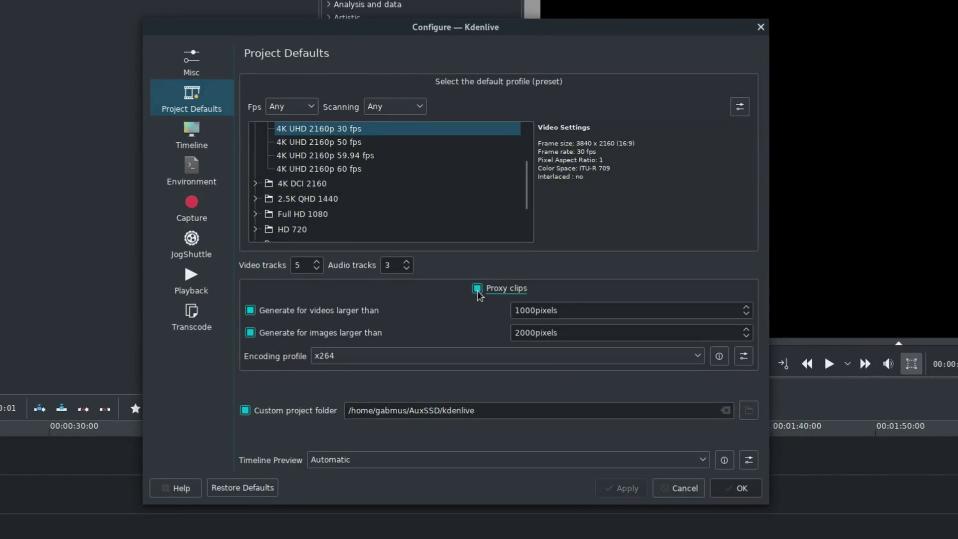
{"action": "left_click", "coordinate": [325, 355]}
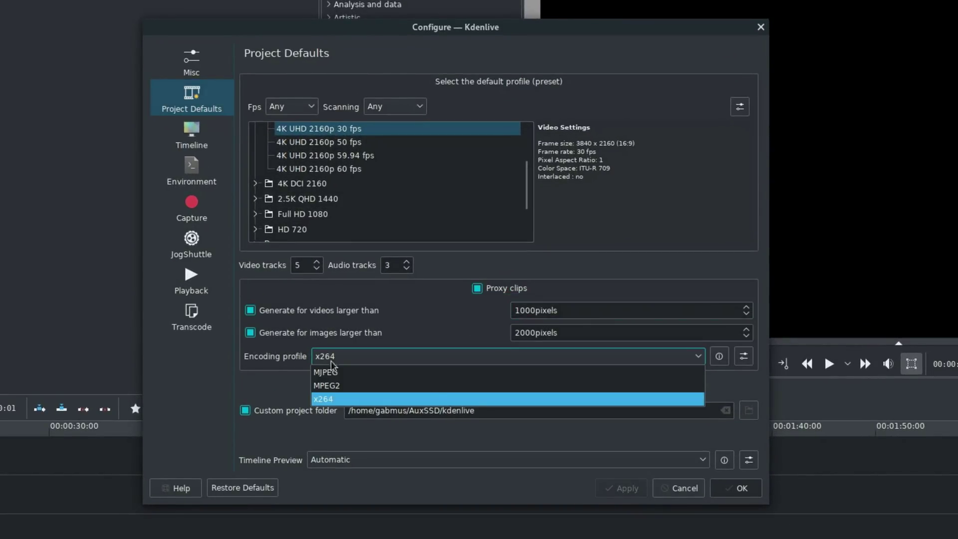
{"action": "left_click", "coordinate": [340, 399]}
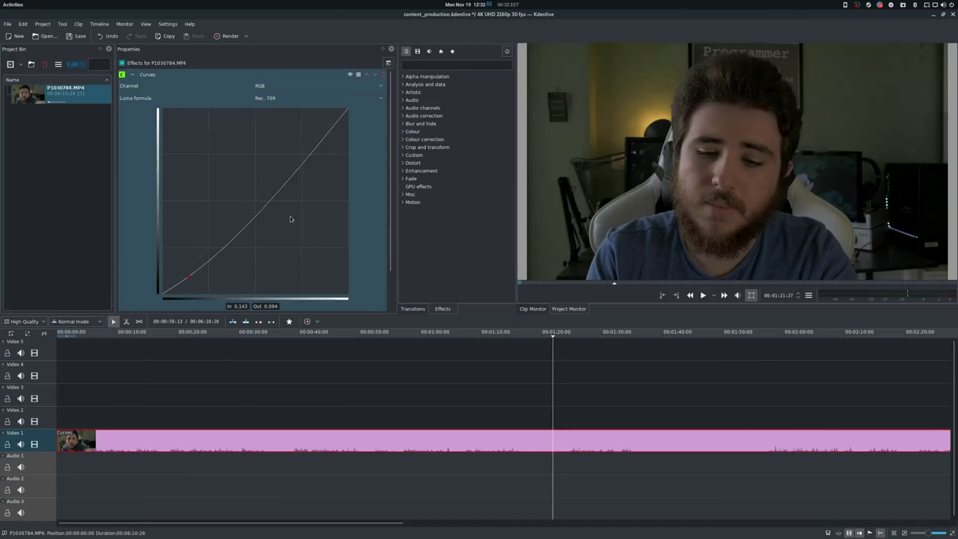
- Bend the Curves into an S shape, then cut and delete a first unwanted piece of the clip
{"action": "left_click_drag", "start_coordinate": [291, 216], "coordinate": [190, 276]}
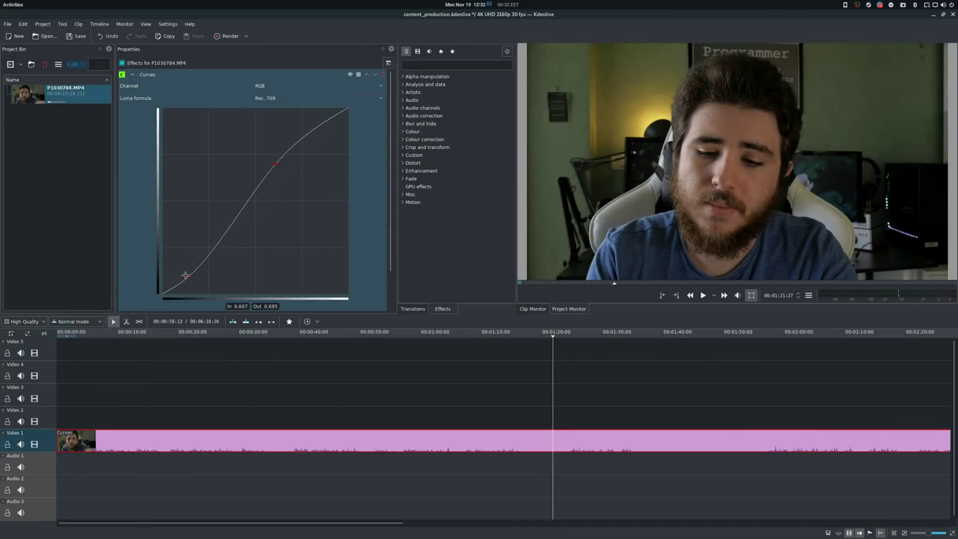
{"action": "left_click_drag", "start_coordinate": [305, 128], "coordinate": [278, 134]}
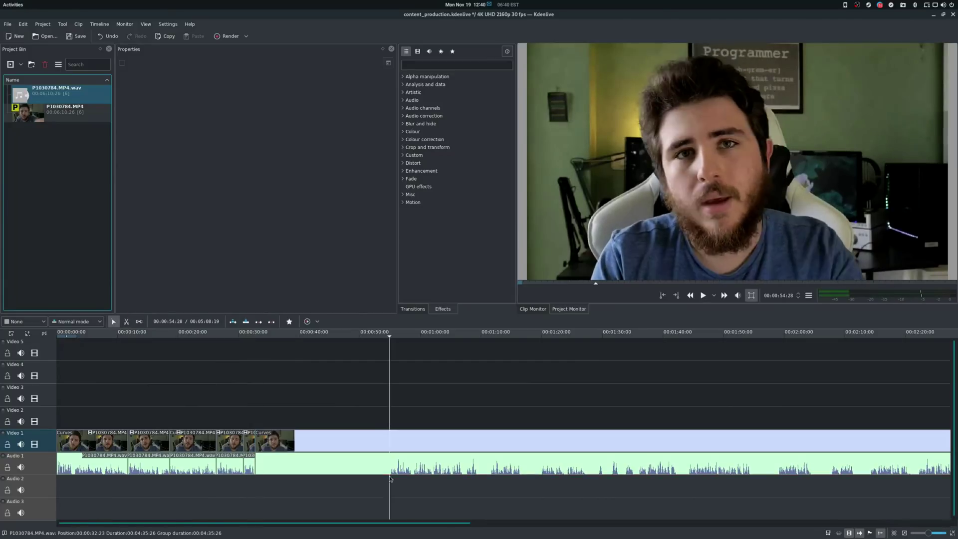
{"action": "left_click", "coordinate": [389, 459]}
{"action": "key", "text": "s"}
{"action": "left_click", "coordinate": [346, 459]}
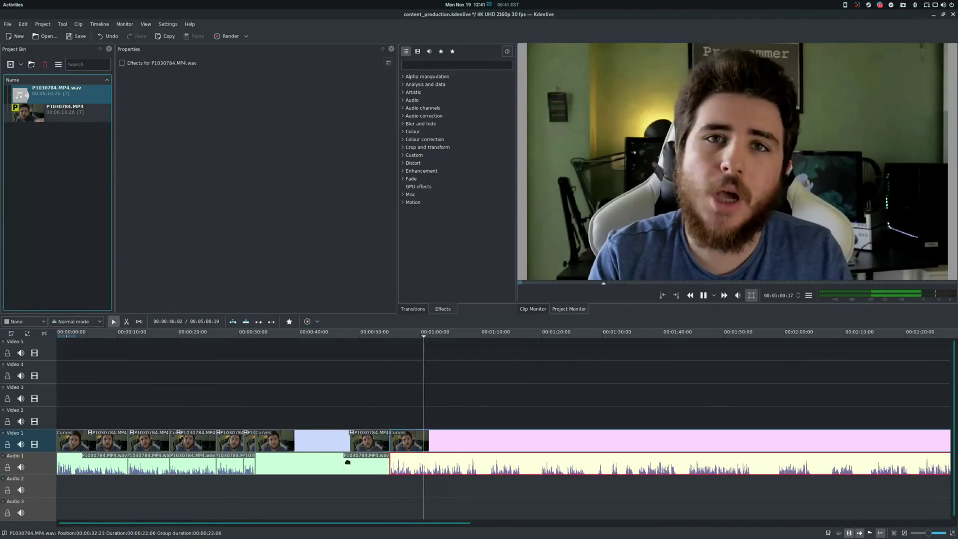
{"action": "key", "text": "Delete"}
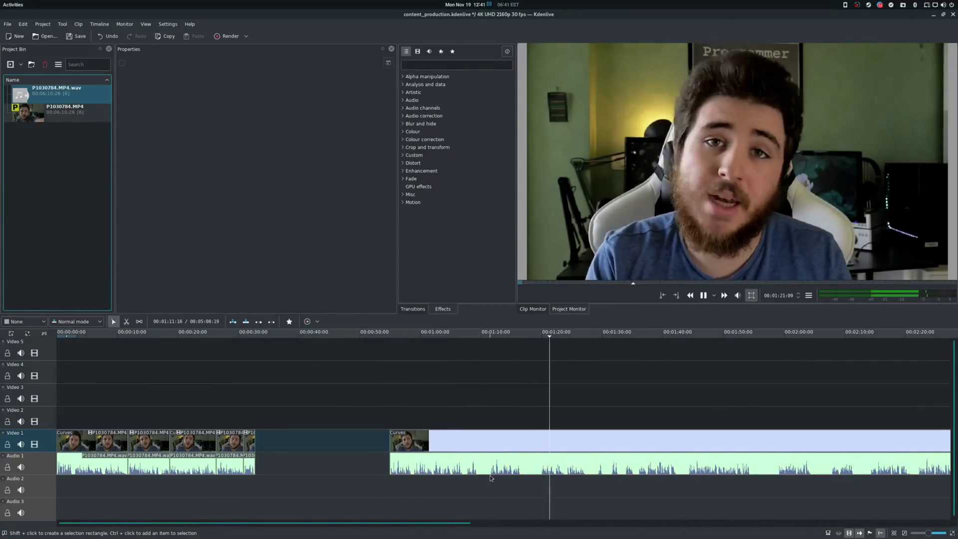
- Razor the clip at a later point and delete the segment between the cuts
{"action": "key", "text": "shift+r"}
{"action": "left_click", "coordinate": [477, 463]}
{"action": "key", "text": "Delete"}
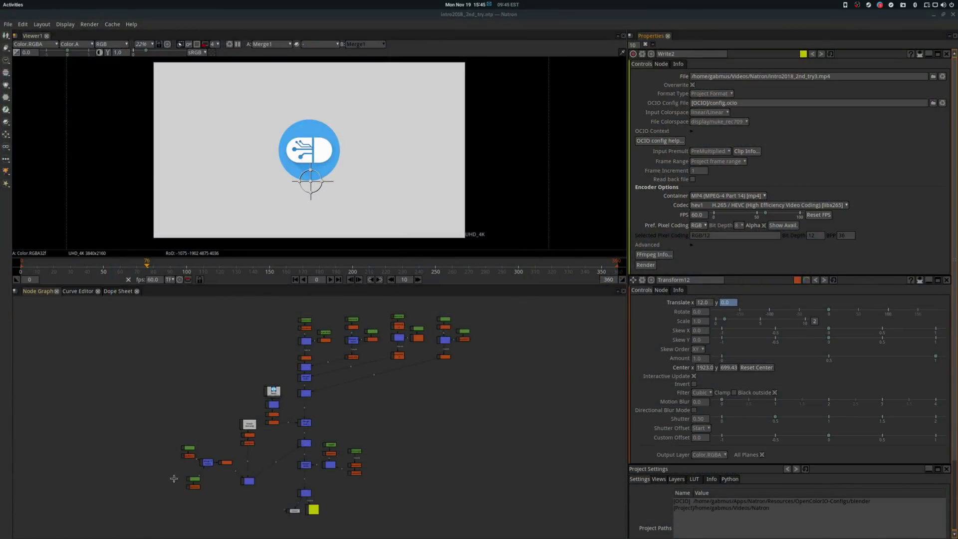
- Play the Tech Pills intro from near frame 0 while zooming and panning around the node graph
{"action": "scroll", "coordinate": [249, 429], "scroll_direction": "up", "scroll_amount": 5}
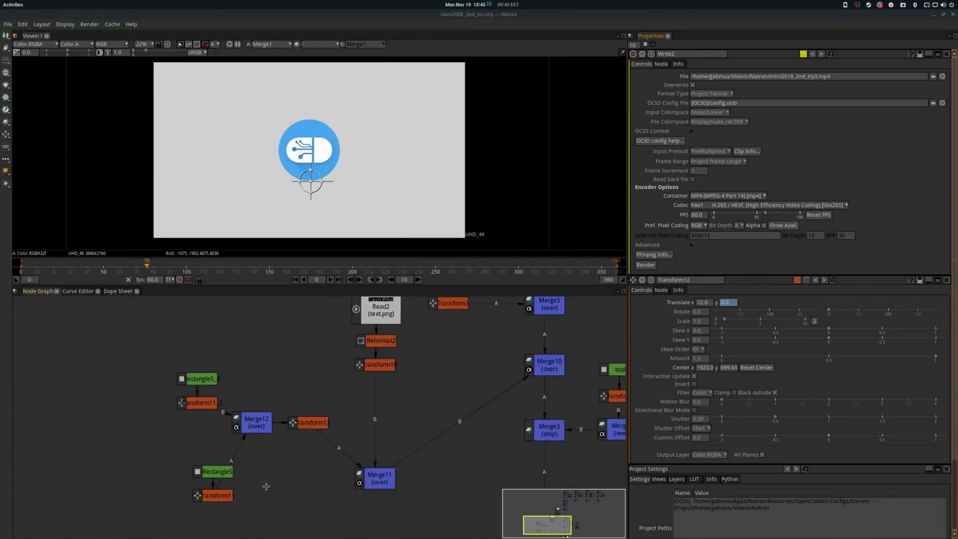
{"action": "scroll", "coordinate": [333, 428], "scroll_direction": "down", "scroll_amount": 5}
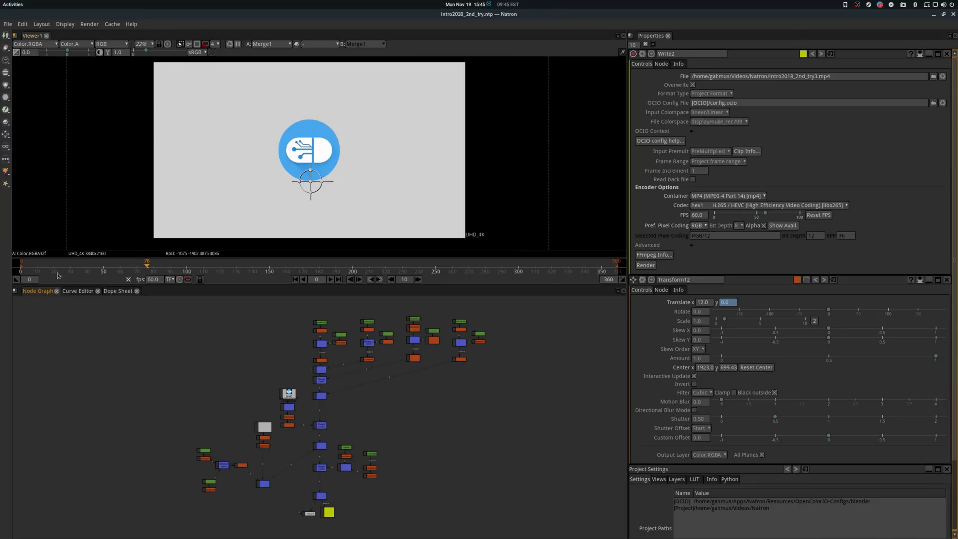
{"action": "scroll", "coordinate": [332, 375], "scroll_direction": "up", "scroll_amount": 2}
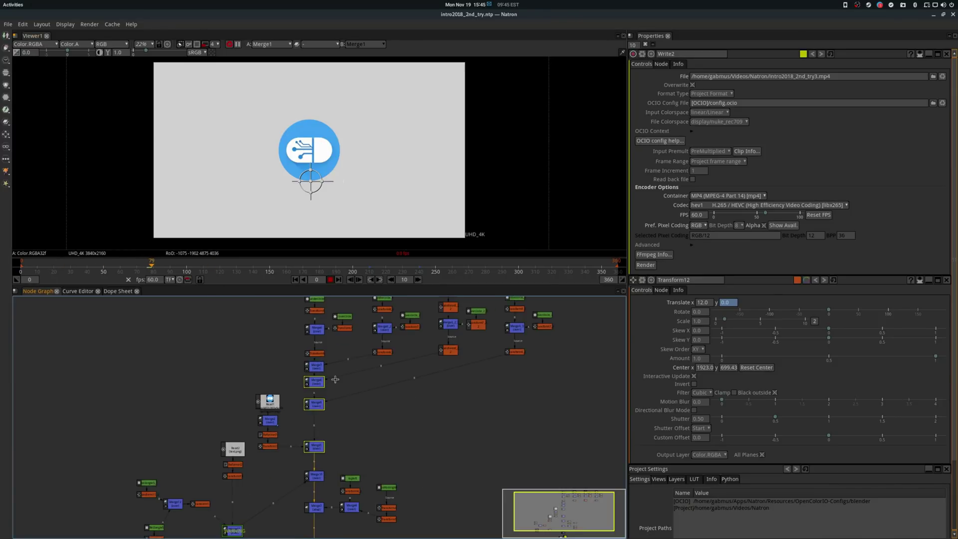
{"action": "left_click", "coordinate": [28, 266]}
{"action": "key", "text": "l"}
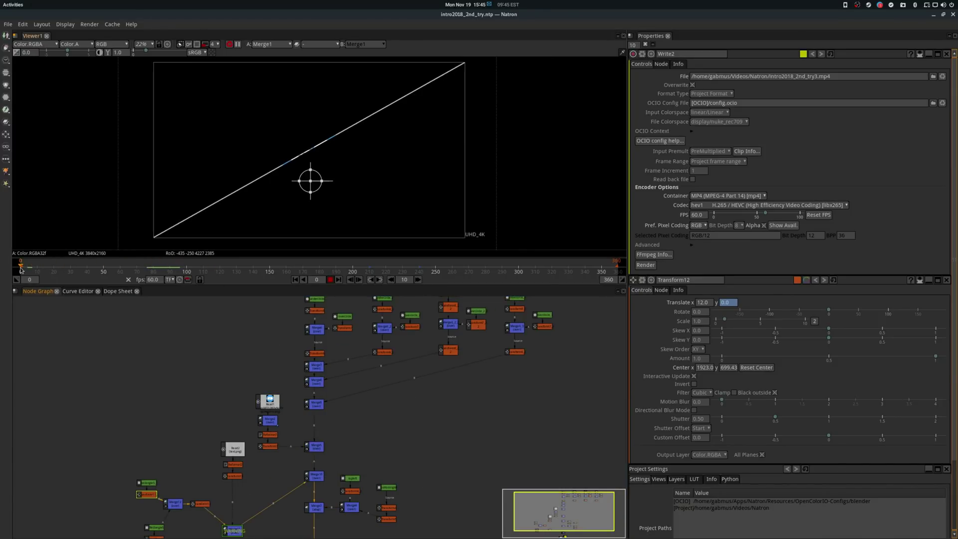
{"action": "scroll", "coordinate": [364, 401], "scroll_direction": "up", "scroll_amount": 4}
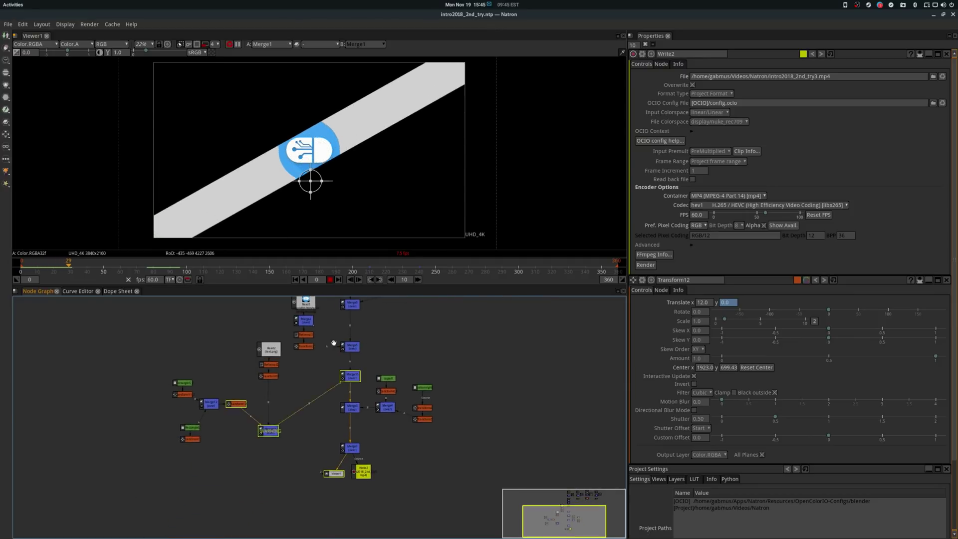
{"action": "left_click_drag", "start_coordinate": [288, 420], "coordinate": [277, 471]}
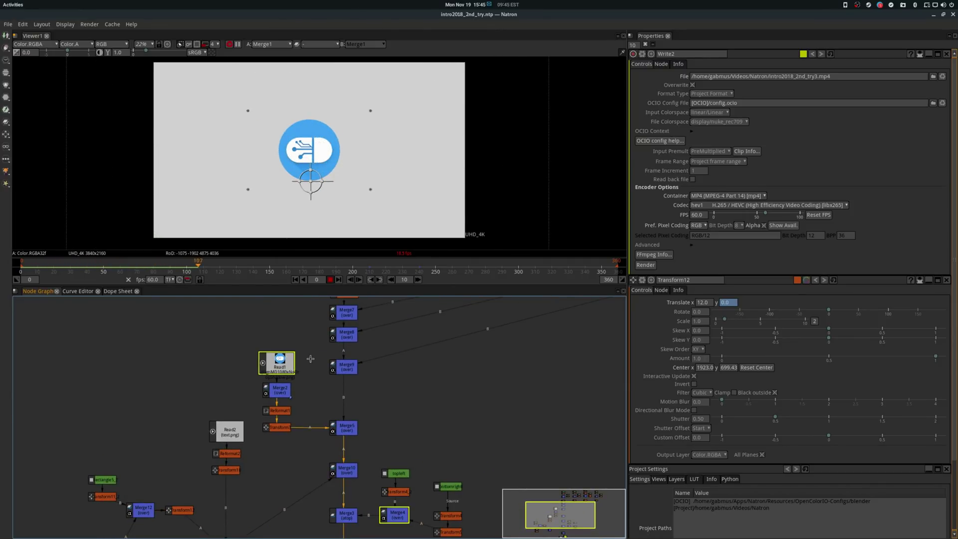
{"action": "scroll", "coordinate": [357, 384], "scroll_direction": "down", "scroll_amount": 5}
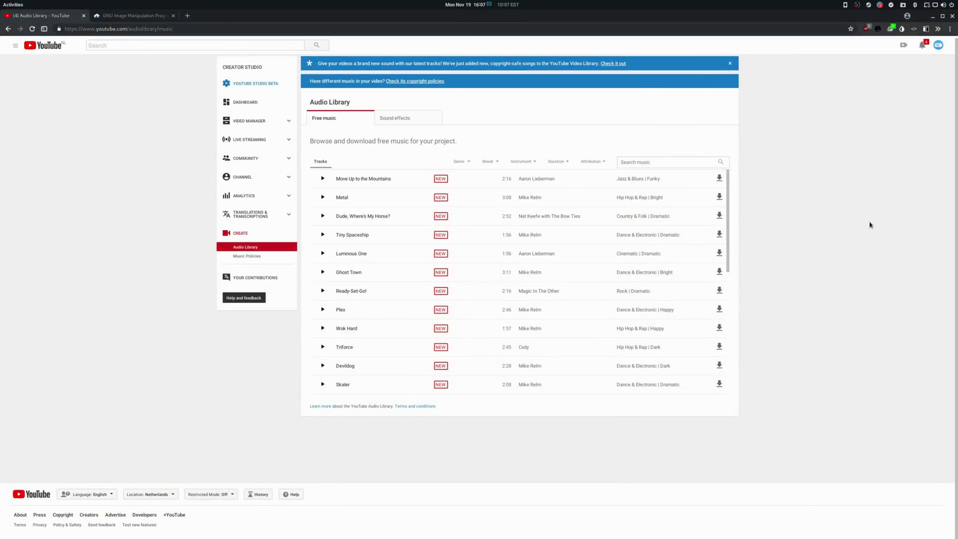
- Scroll the Free music list and preview Cumberland Gap, skipping ahead in it
{"action": "scroll", "coordinate": [439, 208], "scroll_direction": "down", "scroll_amount": 2}
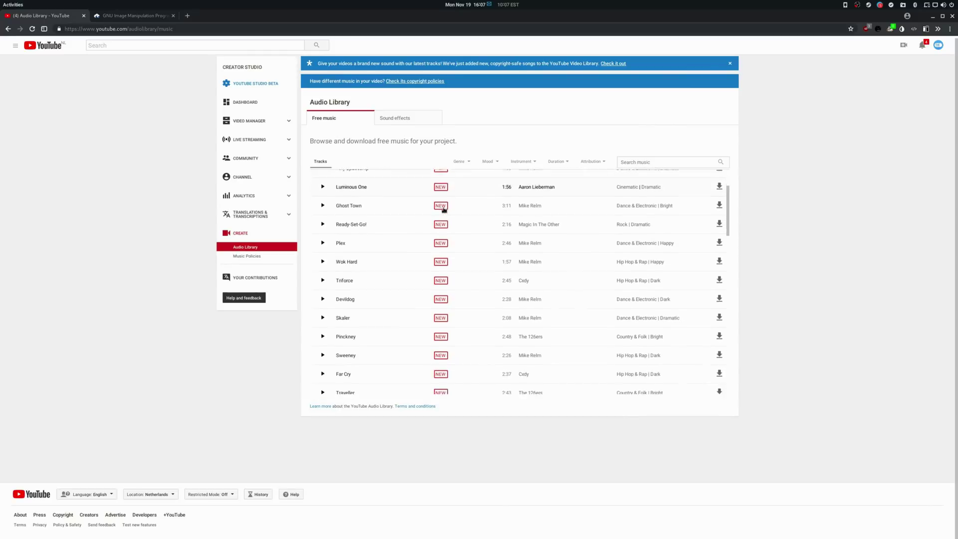
{"action": "scroll", "coordinate": [444, 210], "scroll_direction": "down", "scroll_amount": 5}
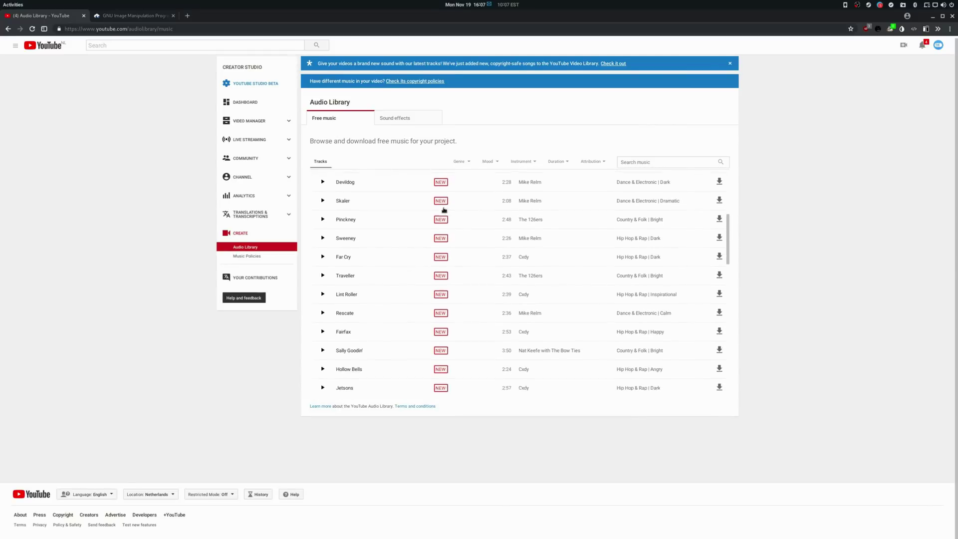
{"action": "scroll", "coordinate": [458, 211], "scroll_direction": "down", "scroll_amount": 5}
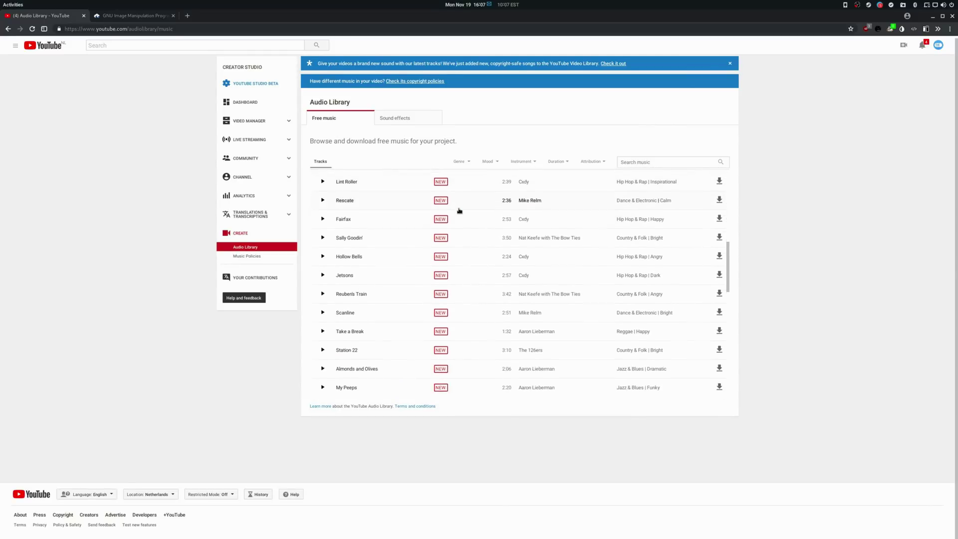
{"action": "scroll", "coordinate": [459, 211], "scroll_direction": "down", "scroll_amount": 5}
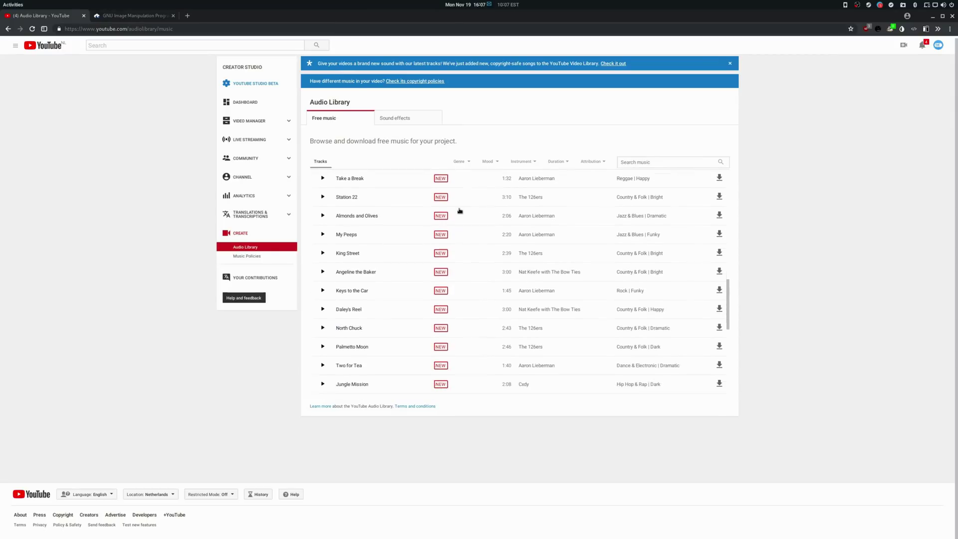
{"action": "scroll", "coordinate": [459, 210], "scroll_direction": "down", "scroll_amount": 4}
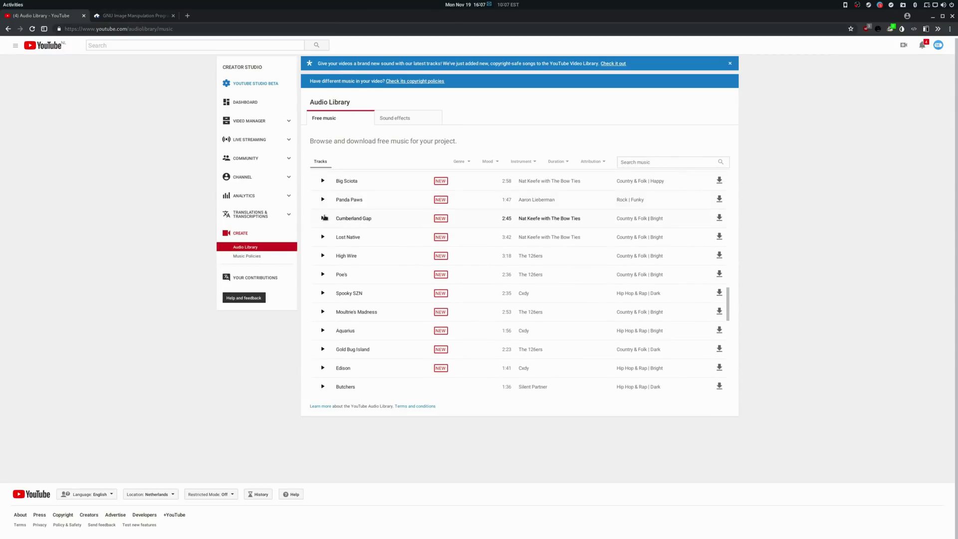
{"action": "left_click", "coordinate": [323, 218]}
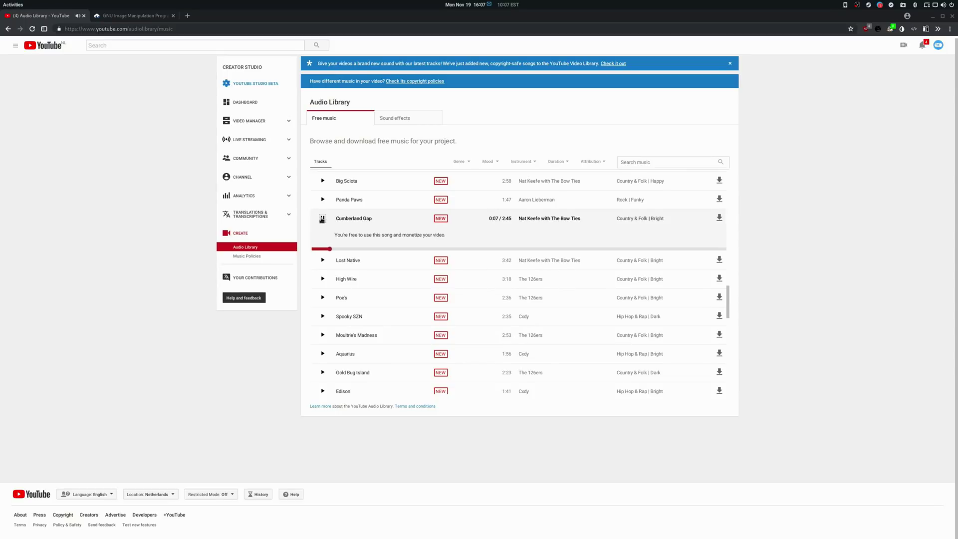
{"action": "left_click", "coordinate": [418, 249]}
- Preview Poe's and the 1:36 Hip Hop & Rap track Butchers, then stop playback
{"action": "left_click", "coordinate": [323, 297]}
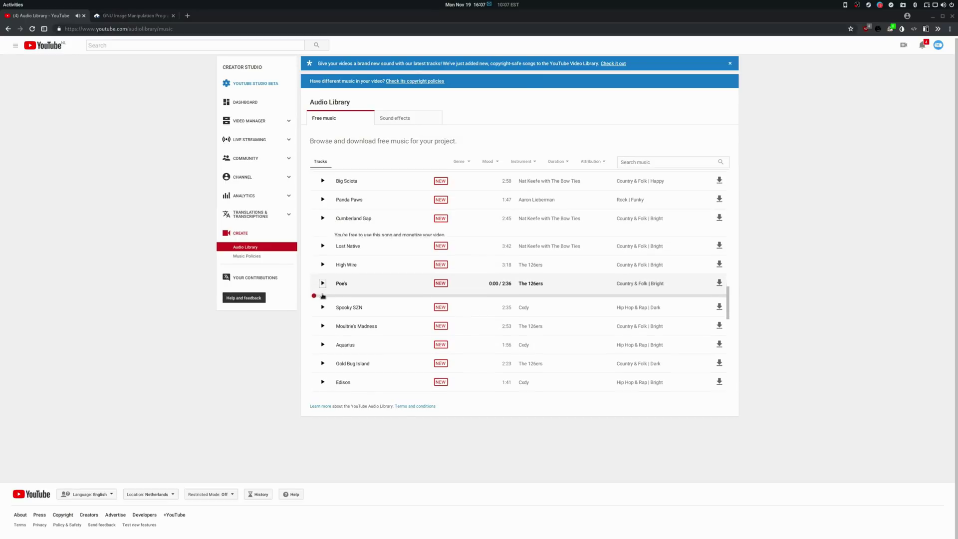
{"action": "left_click", "coordinate": [323, 275]}
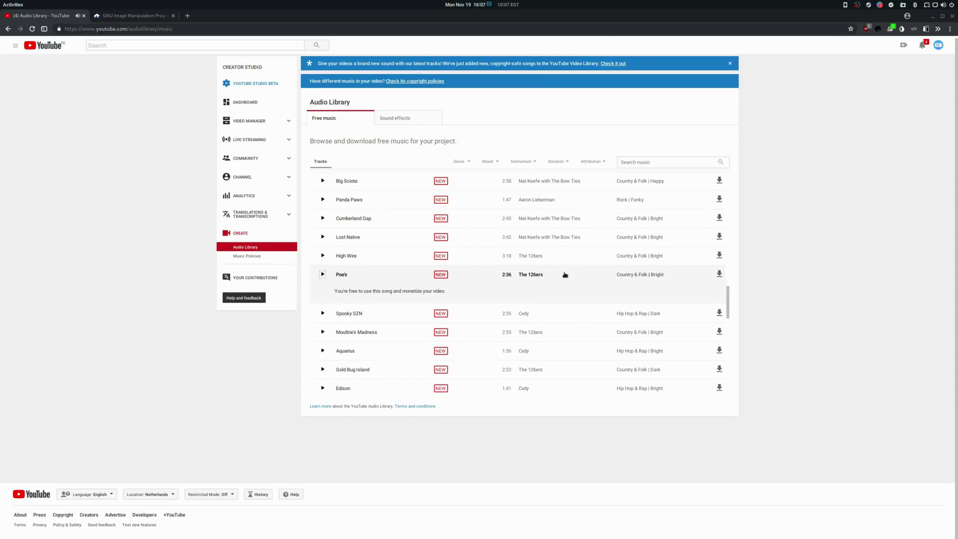
{"action": "scroll", "coordinate": [564, 277], "scroll_direction": "down", "scroll_amount": 3}
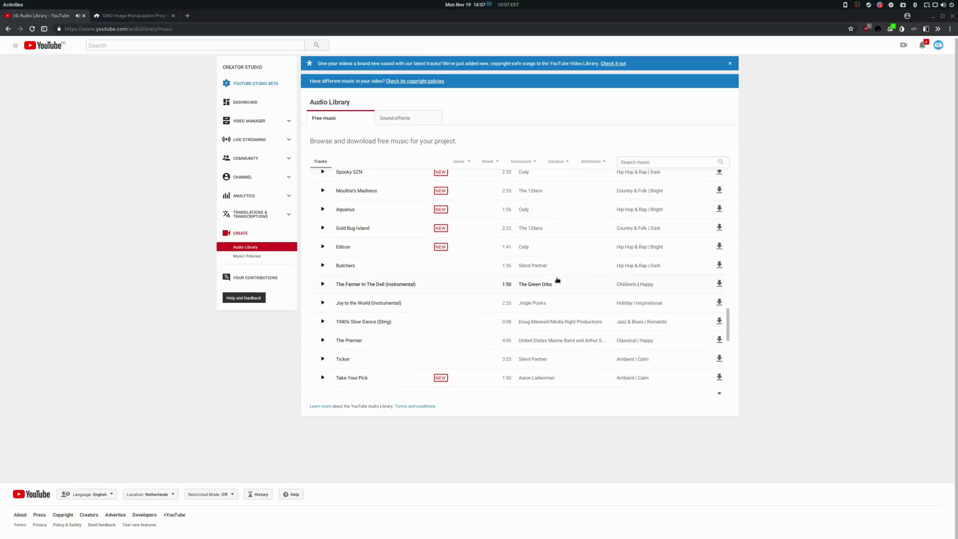
{"action": "left_click", "coordinate": [323, 265]}
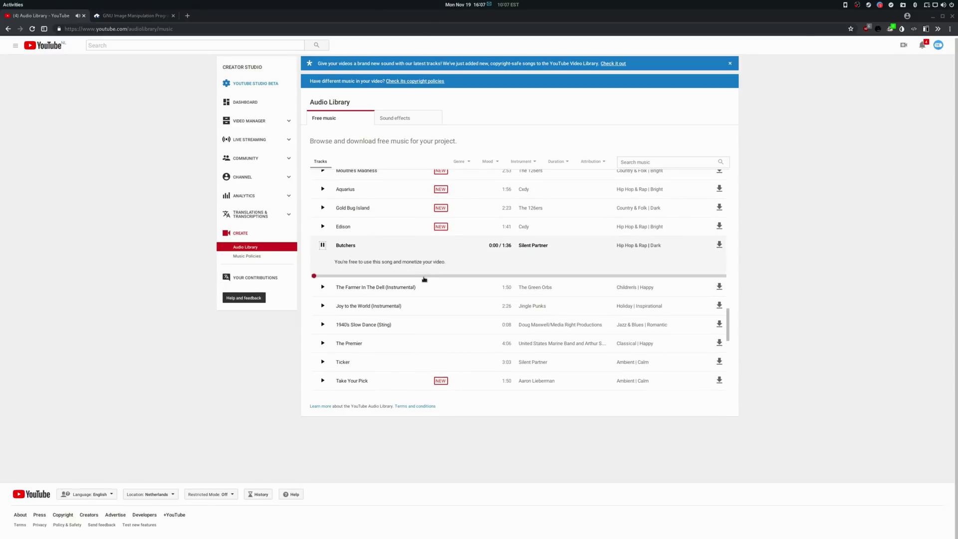
{"action": "left_click", "coordinate": [434, 282]}
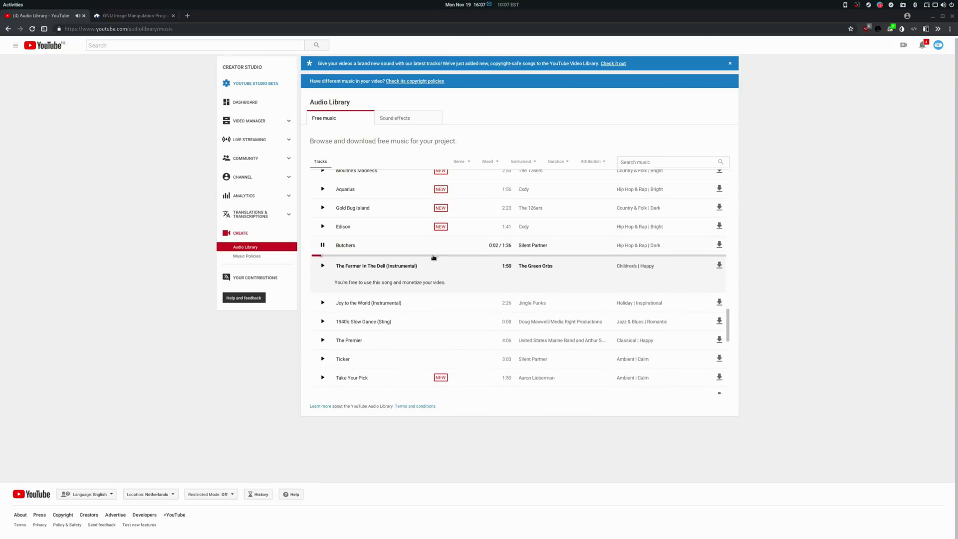
{"action": "left_click", "coordinate": [433, 254]}
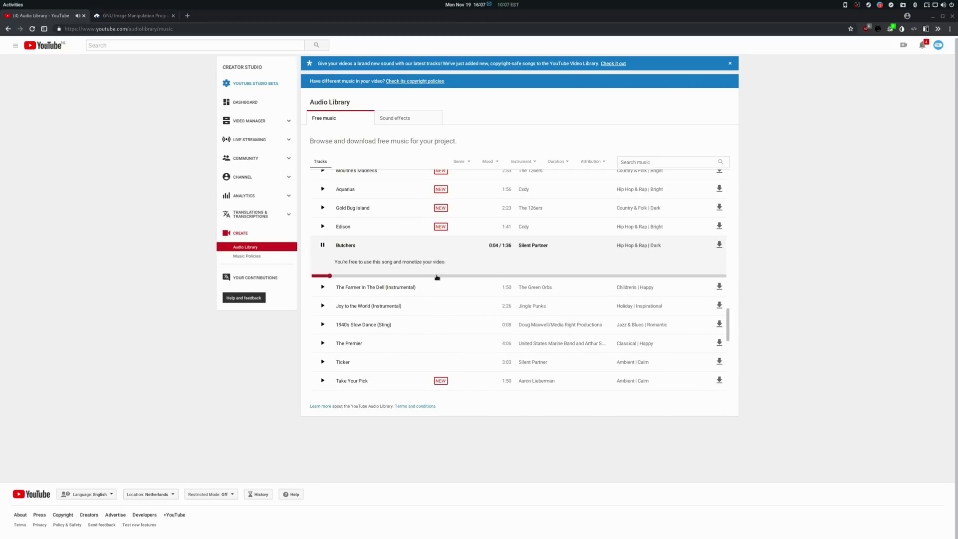
{"action": "left_click", "coordinate": [437, 276]}
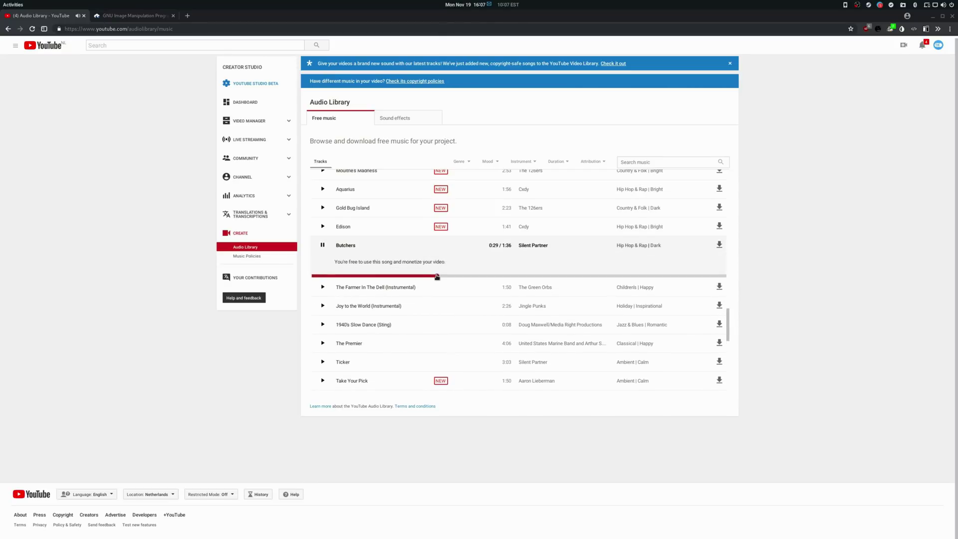
{"action": "left_click", "coordinate": [322, 245]}
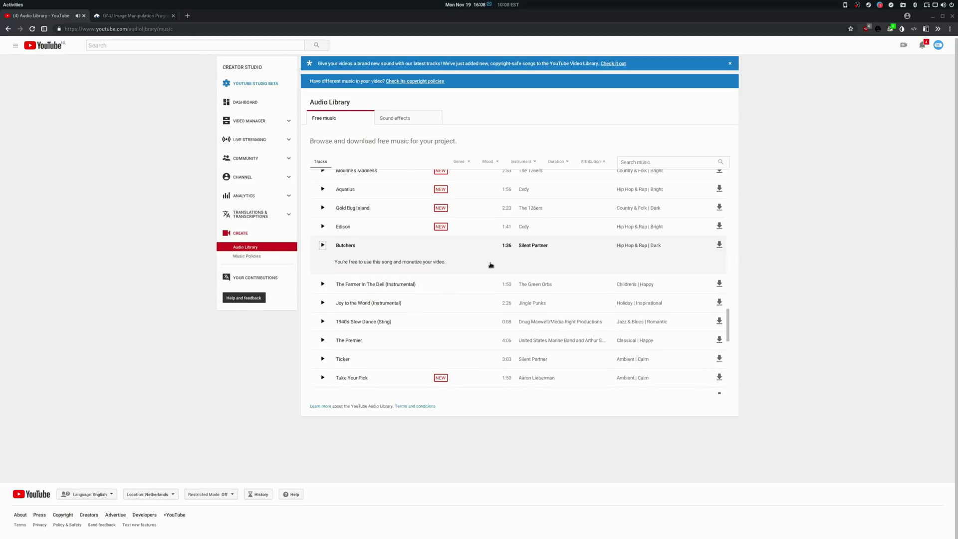